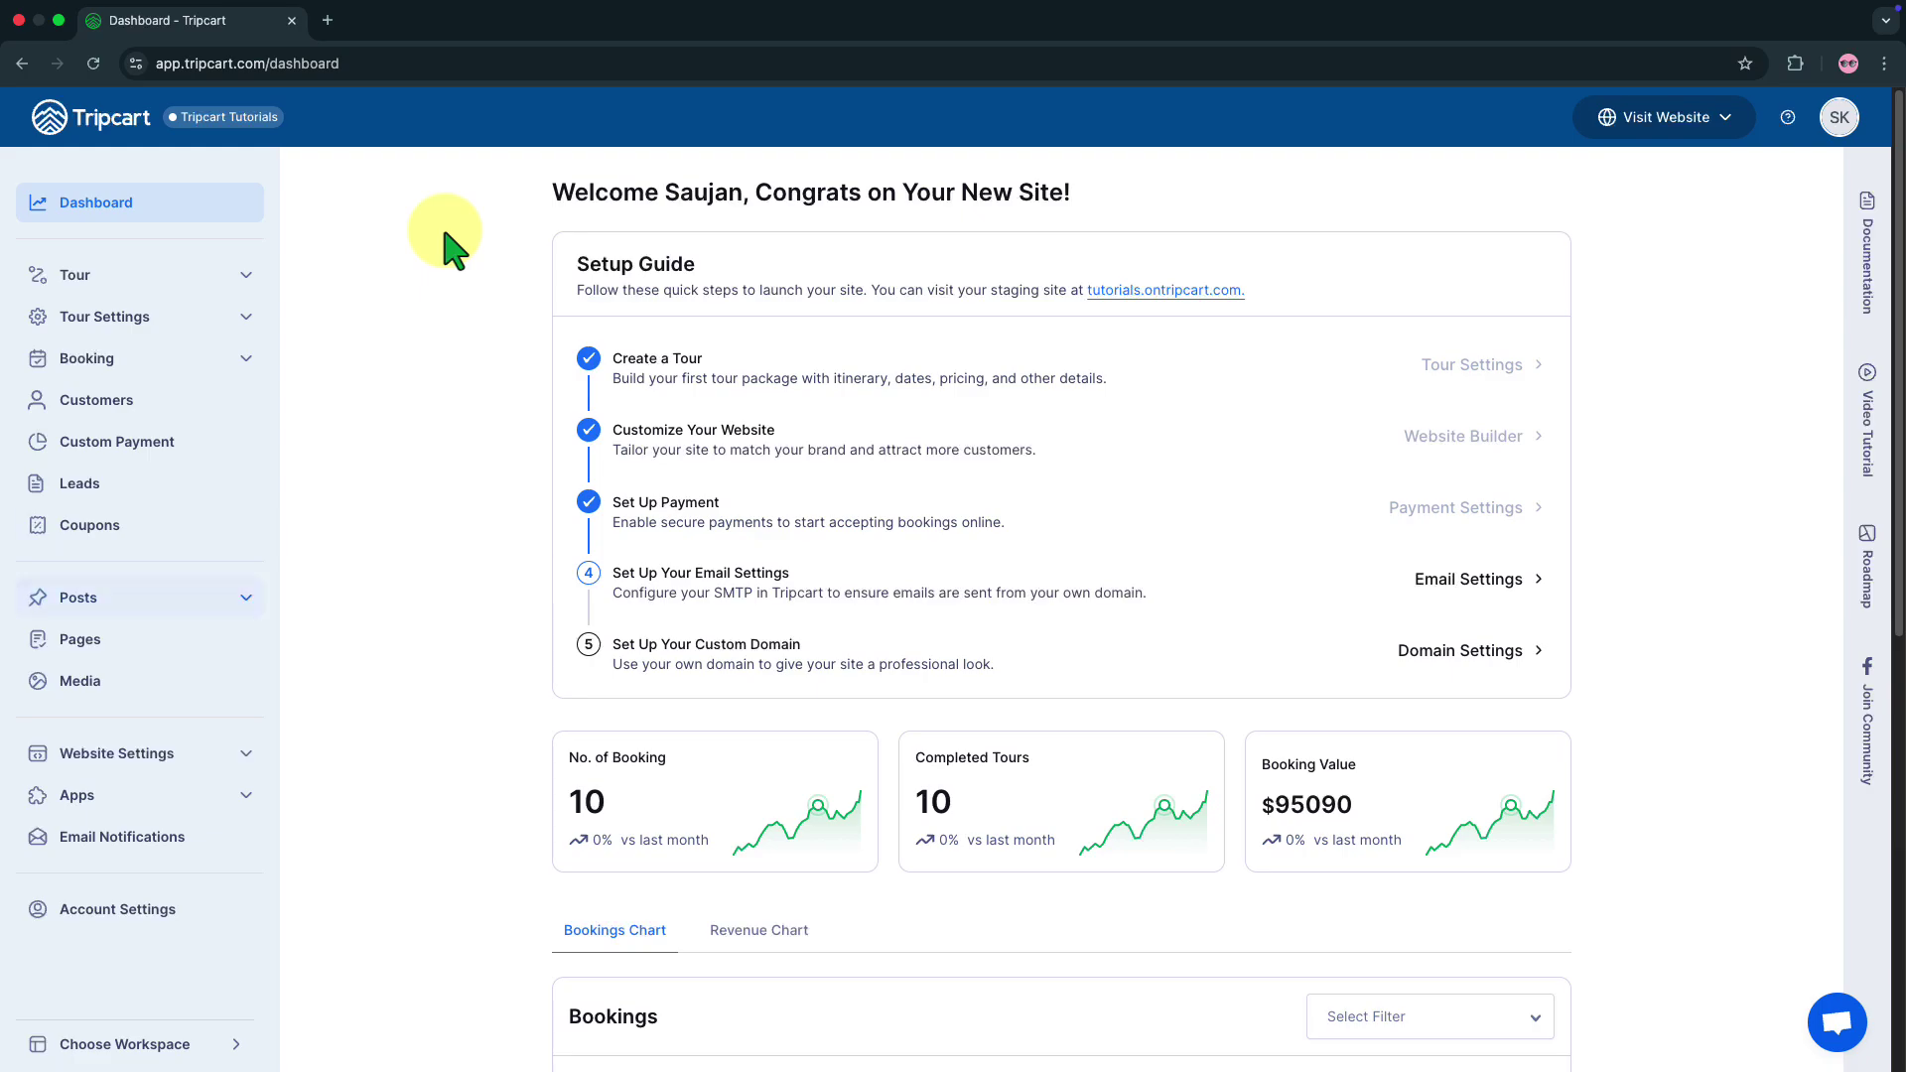
- Enable the Checkout Form Editor tool among the website tools and open the checkout form editor
click(144, 797)
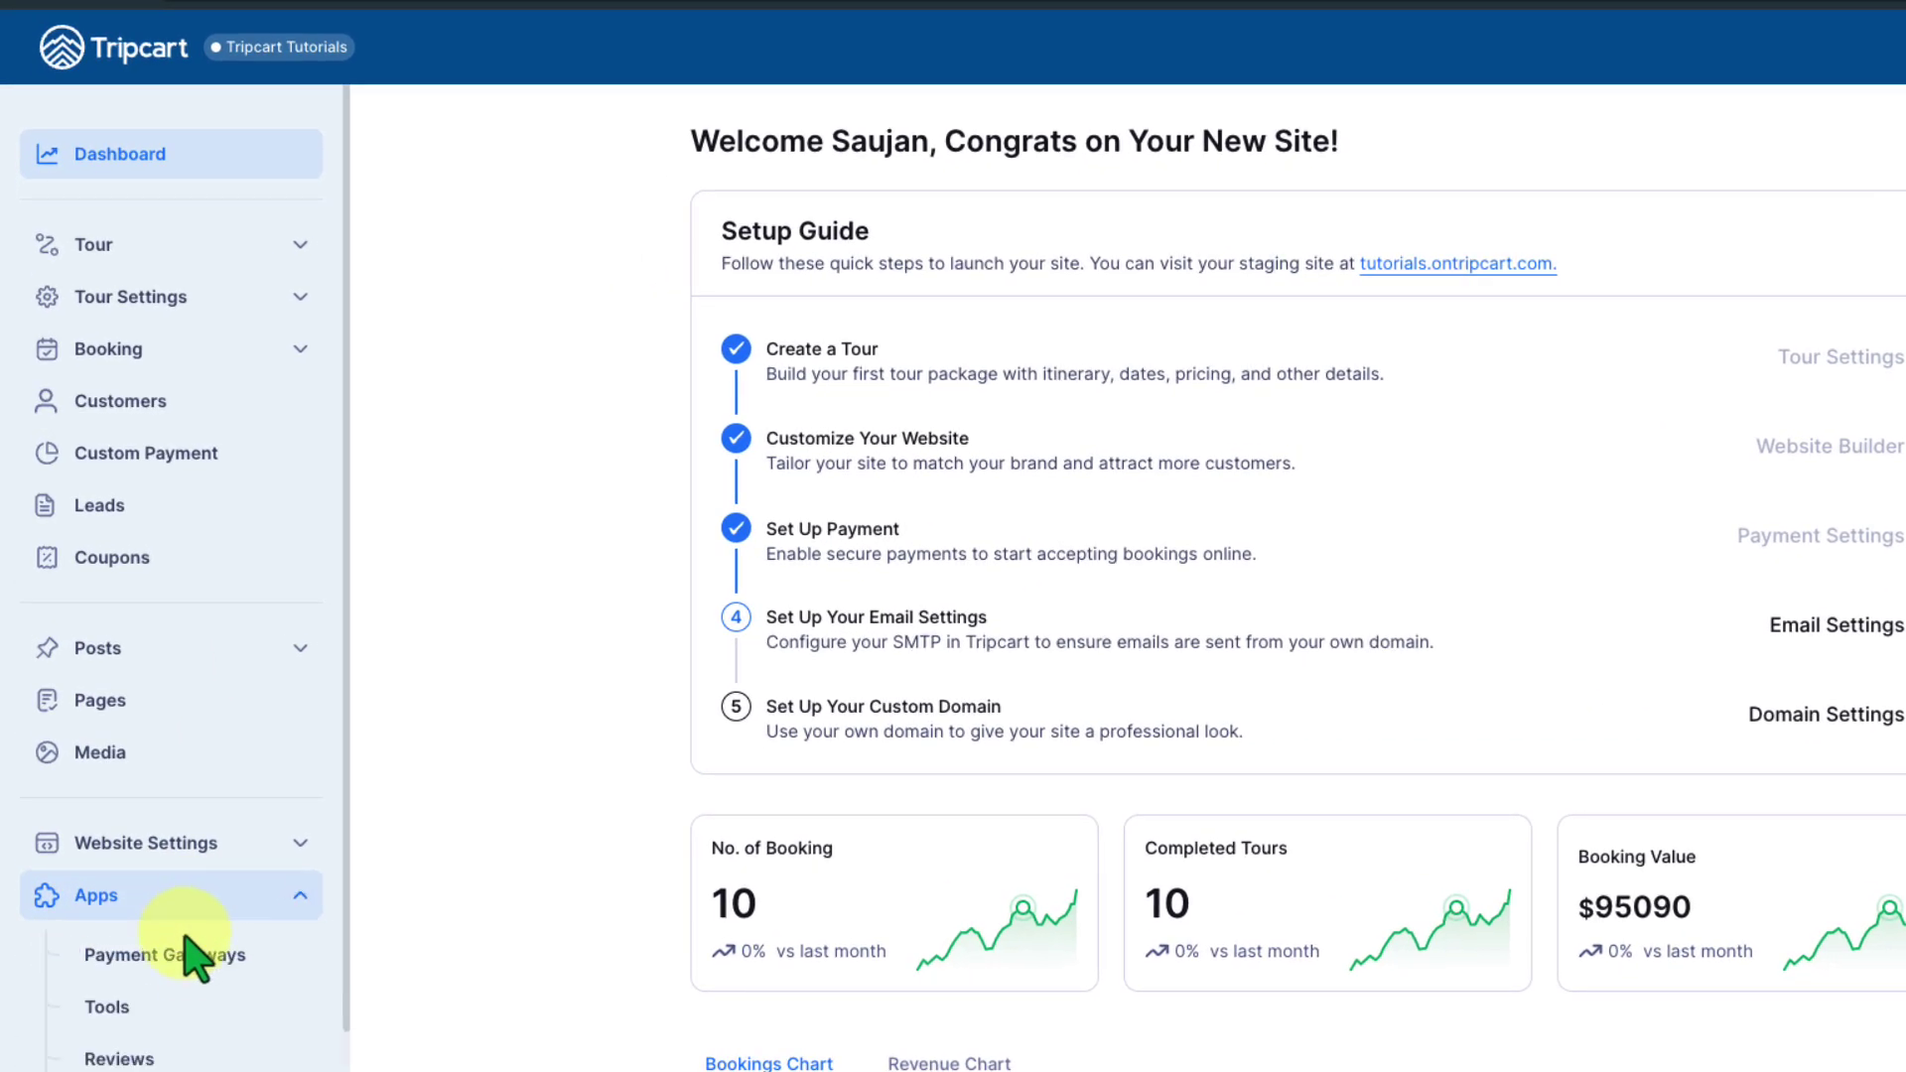
click(179, 999)
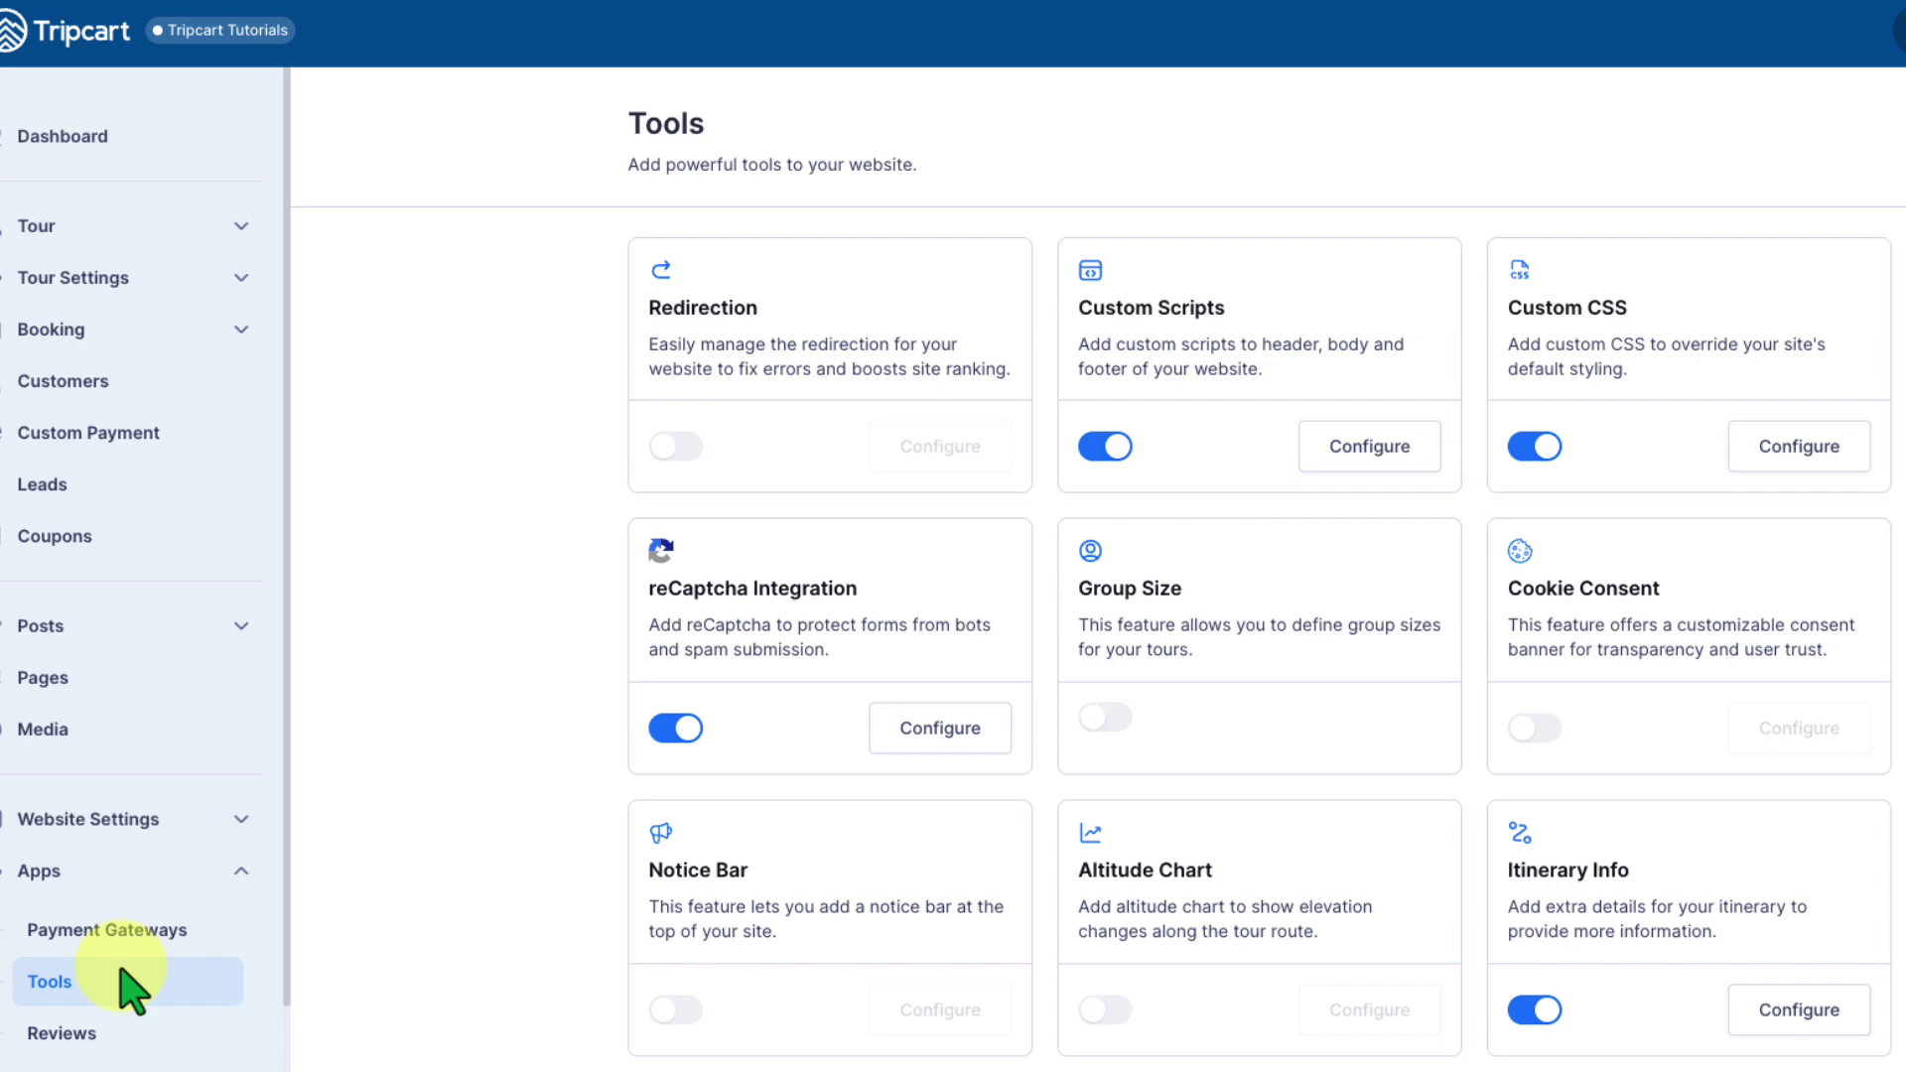
scroll(884, 953, down, 6)
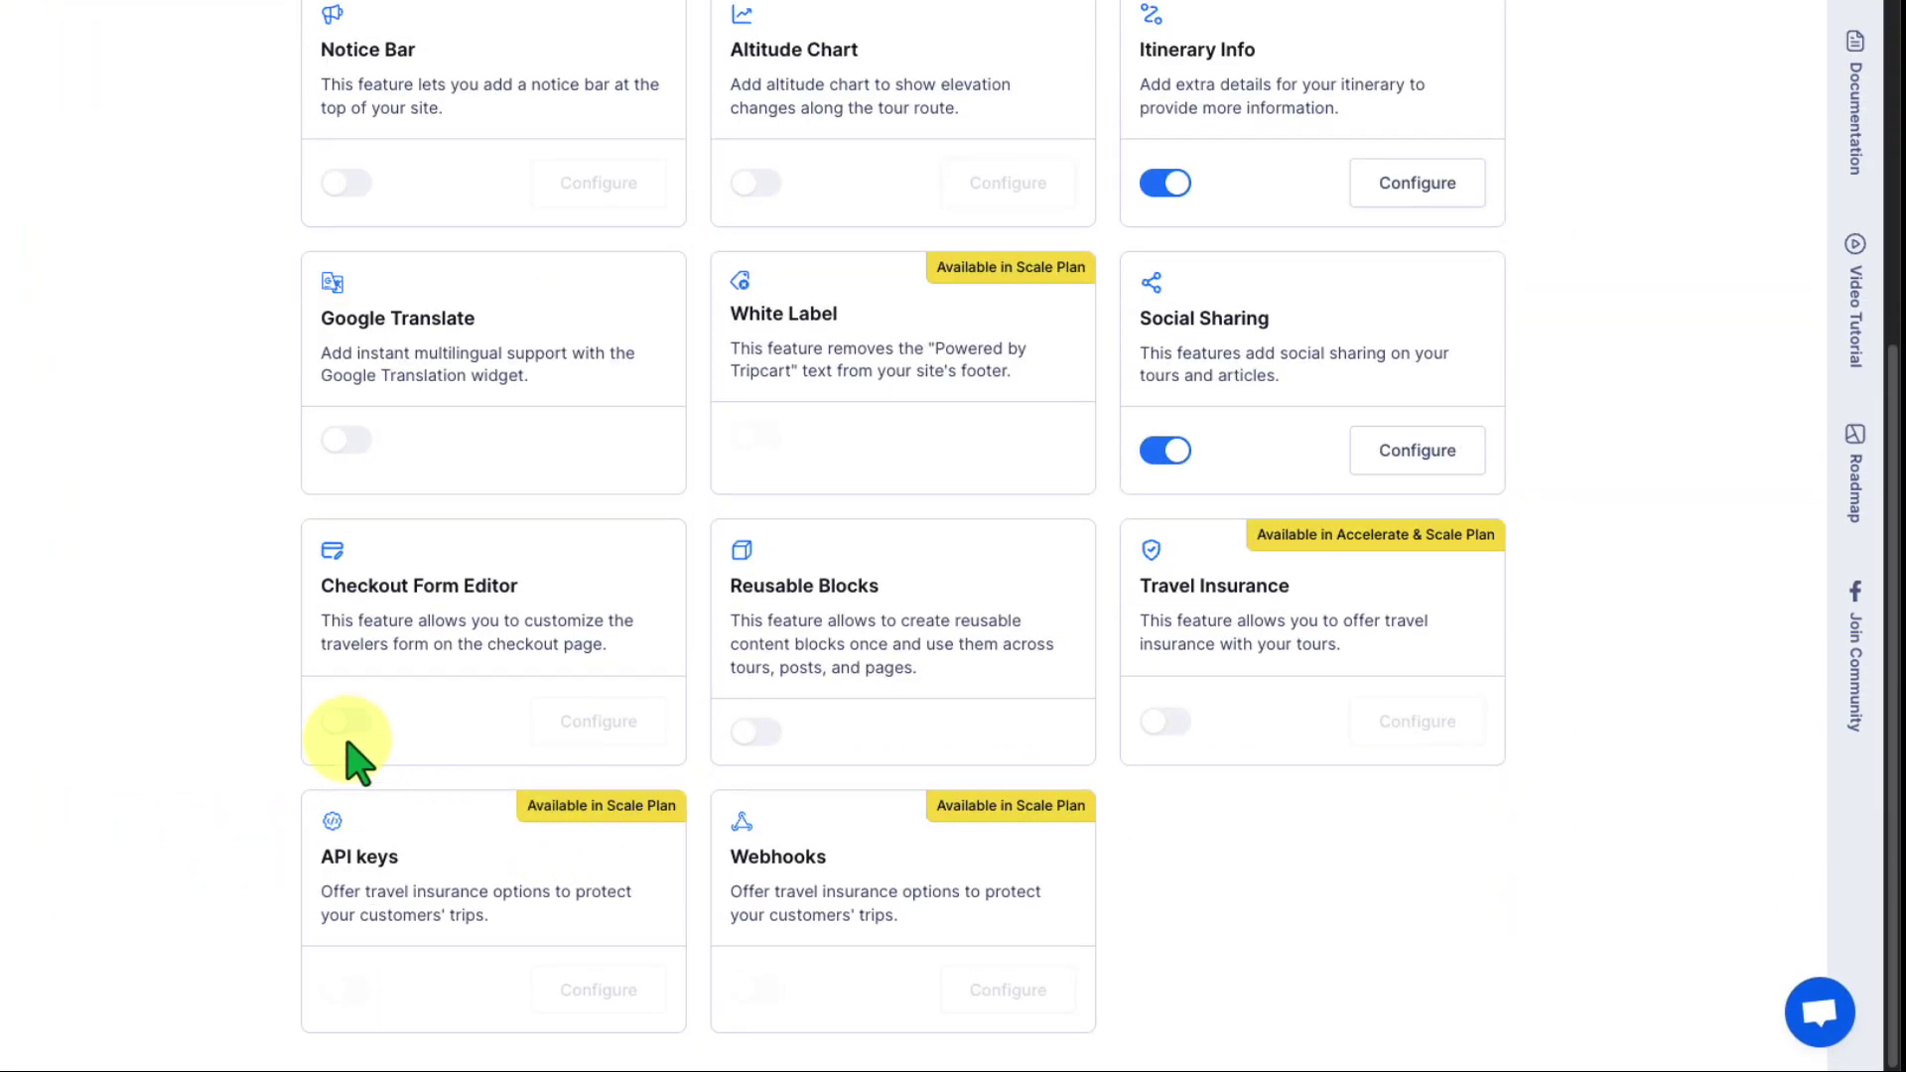
click(338, 724)
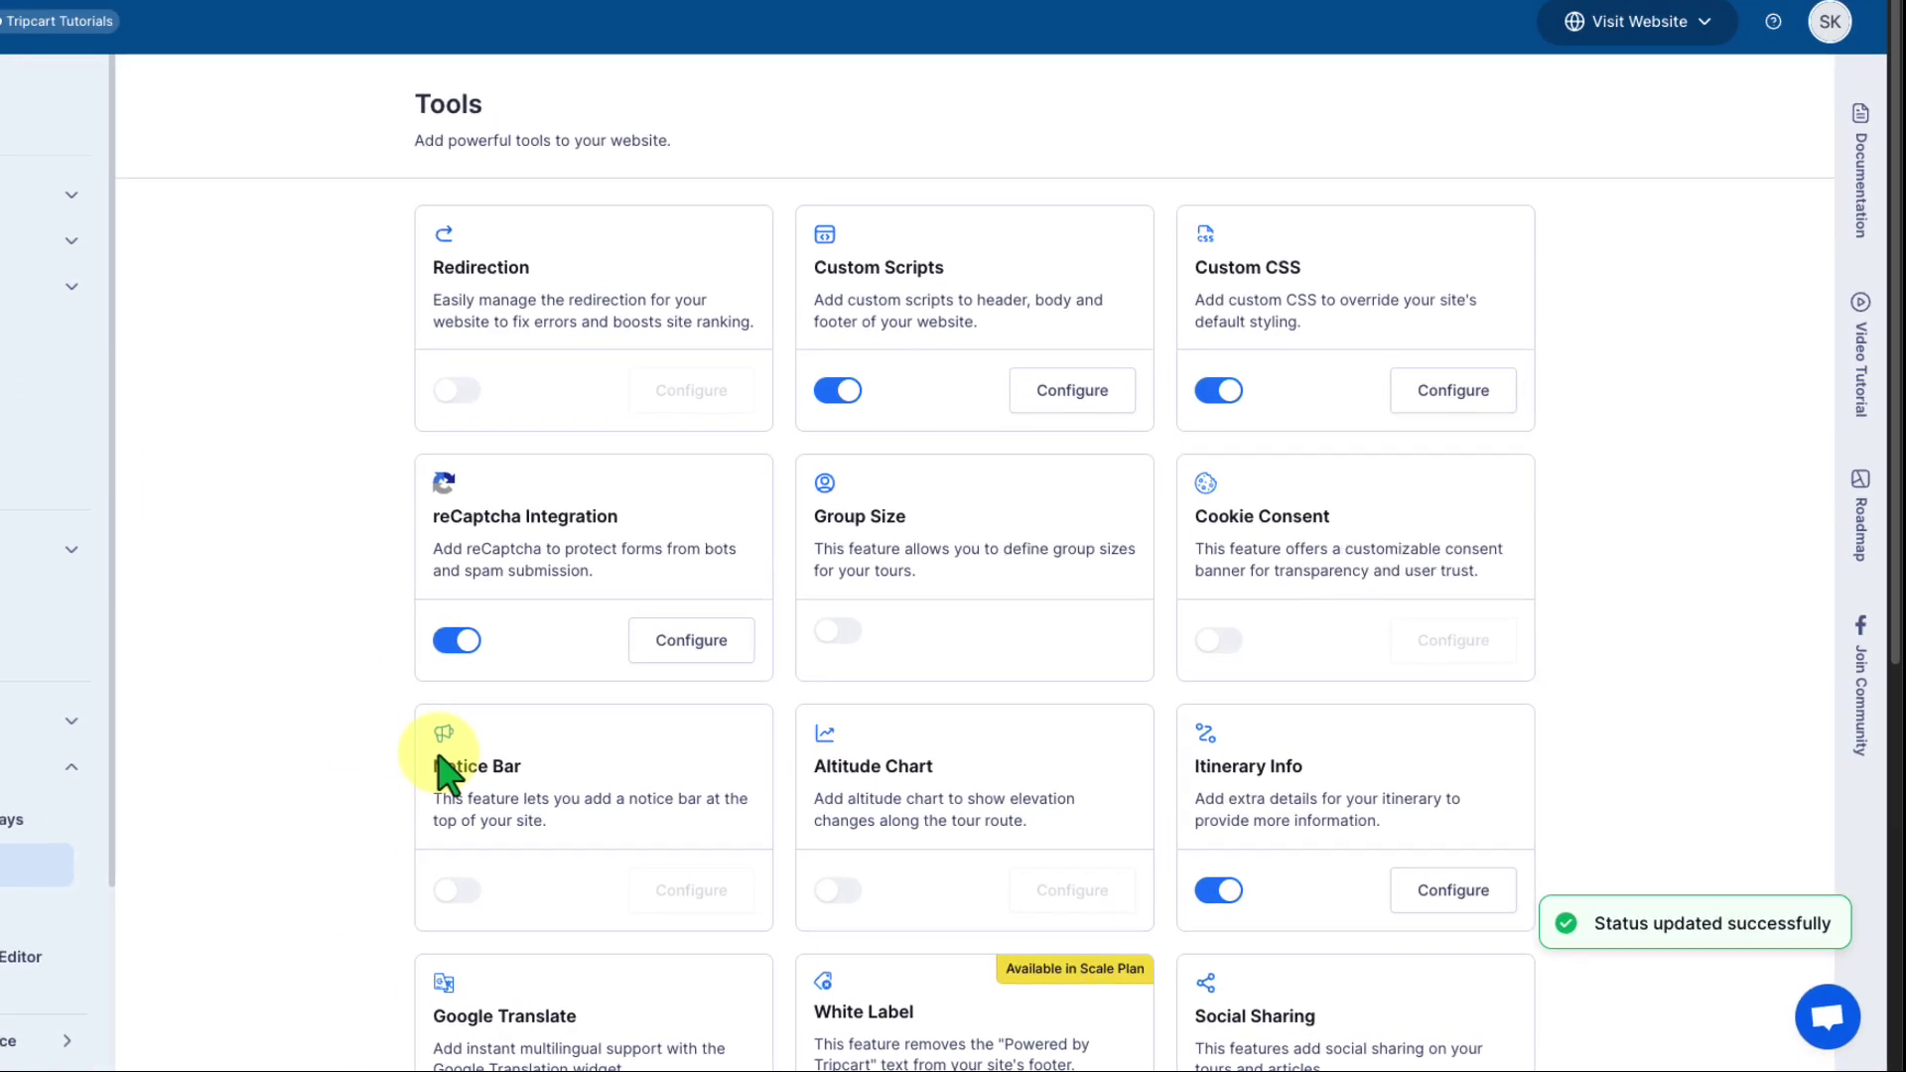
scroll(174, 789, down, 3)
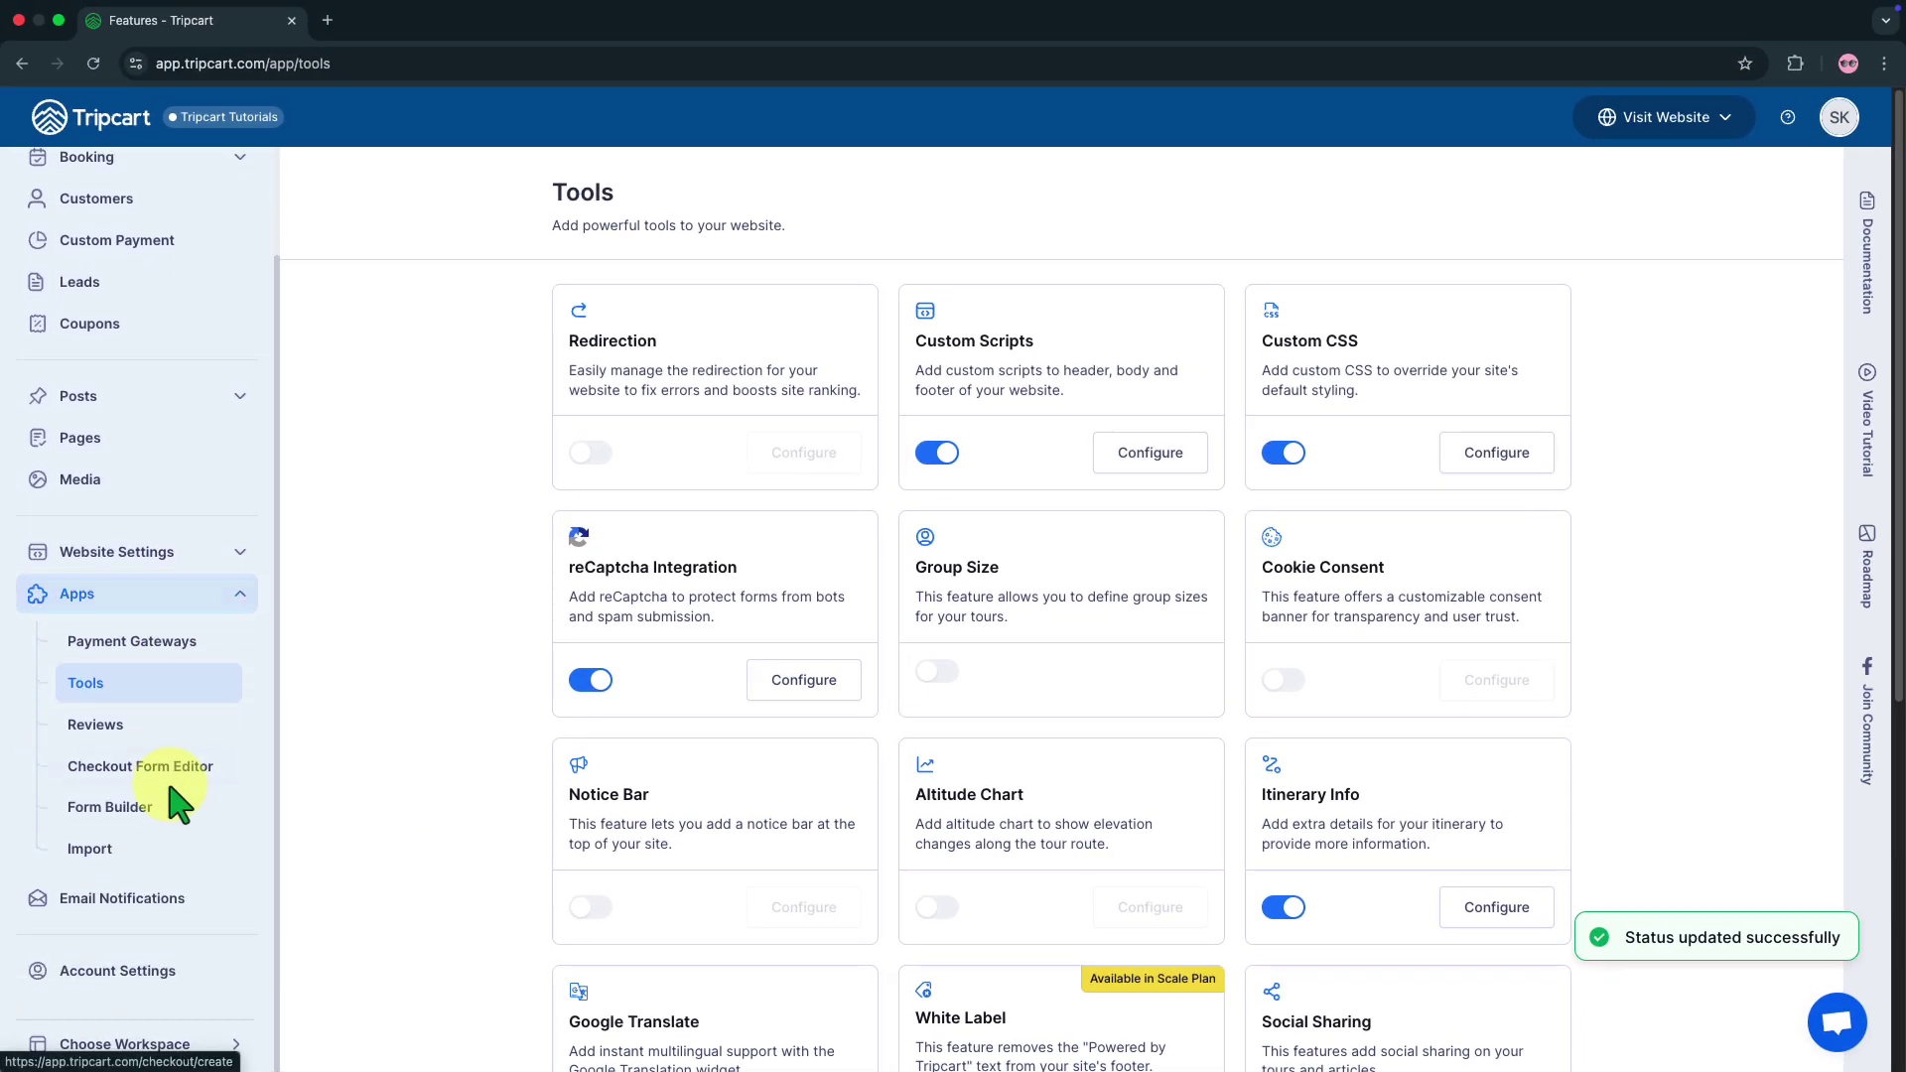
click(164, 759)
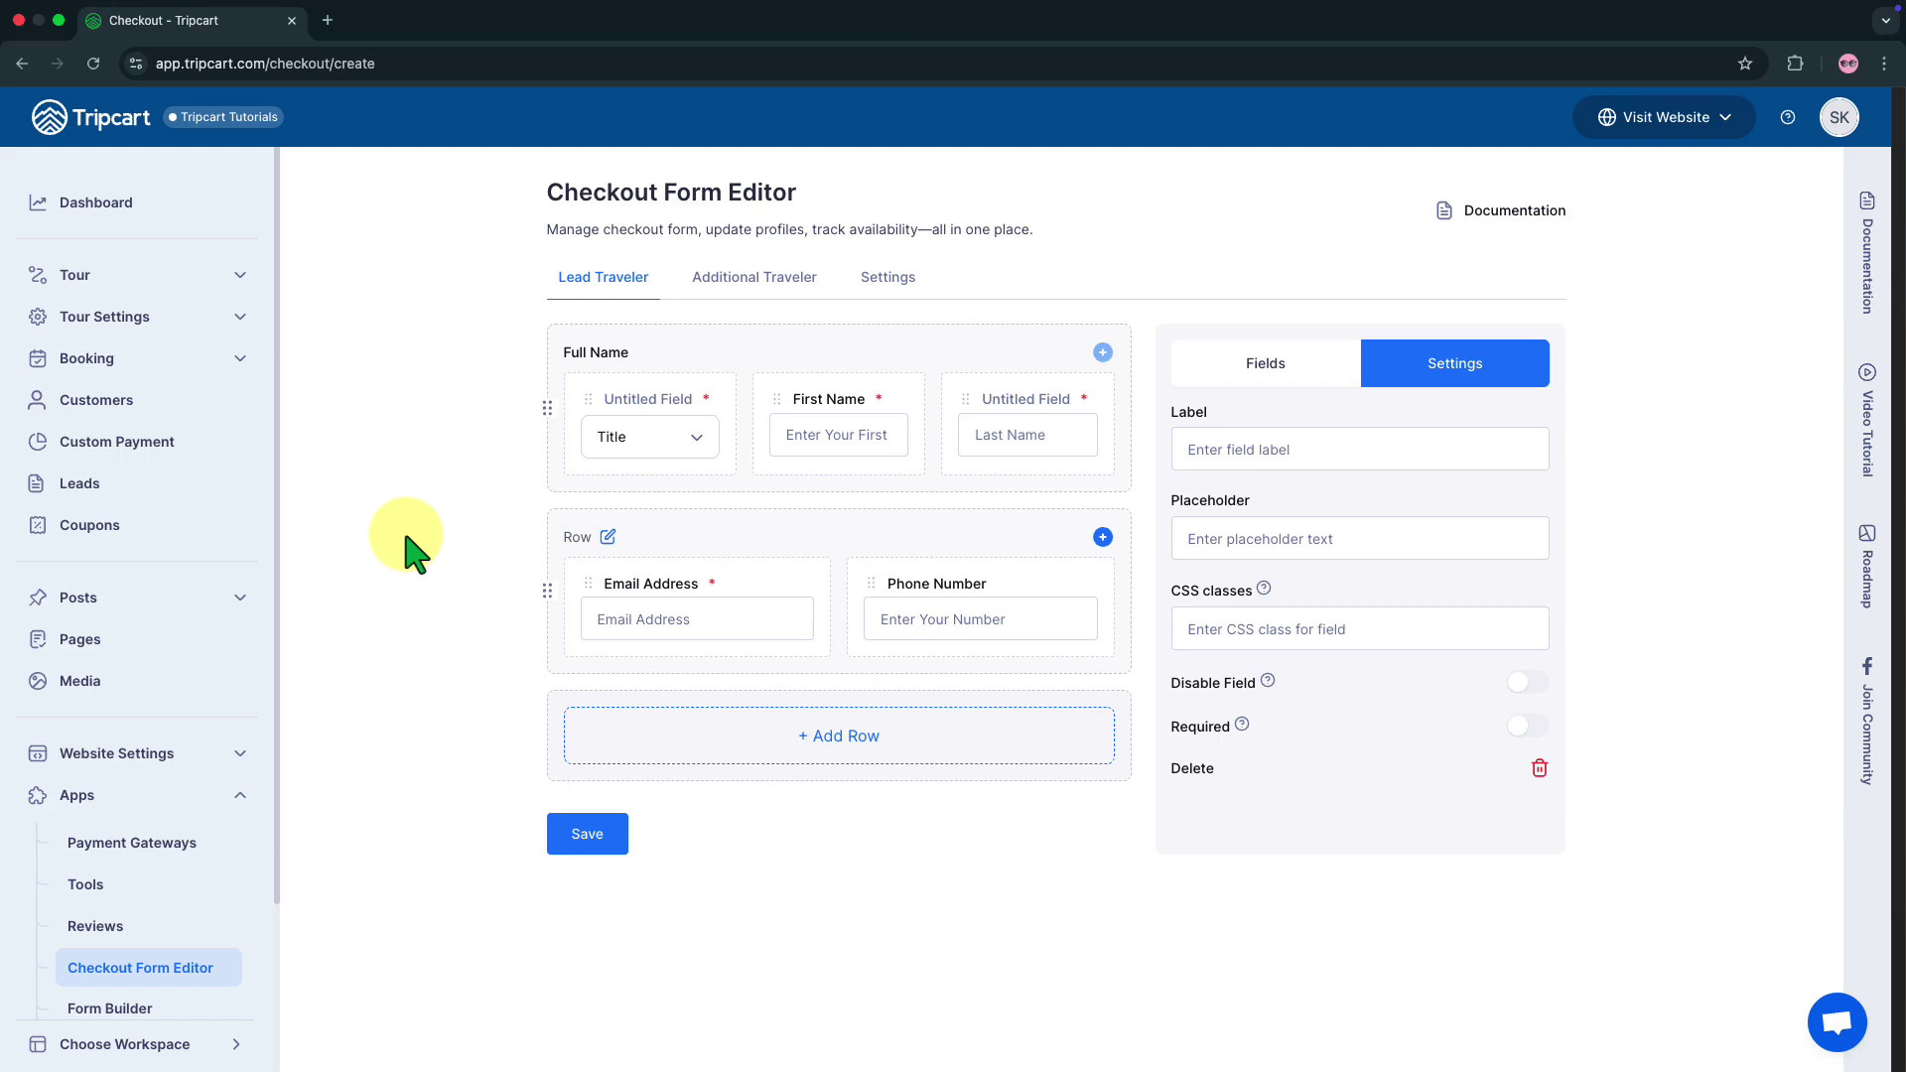
- Set the last name field's placeholder to "Enter Your Last Name" and its label to "Last Name"
click(1085, 426)
click(1226, 545)
text(Enter Last Name)
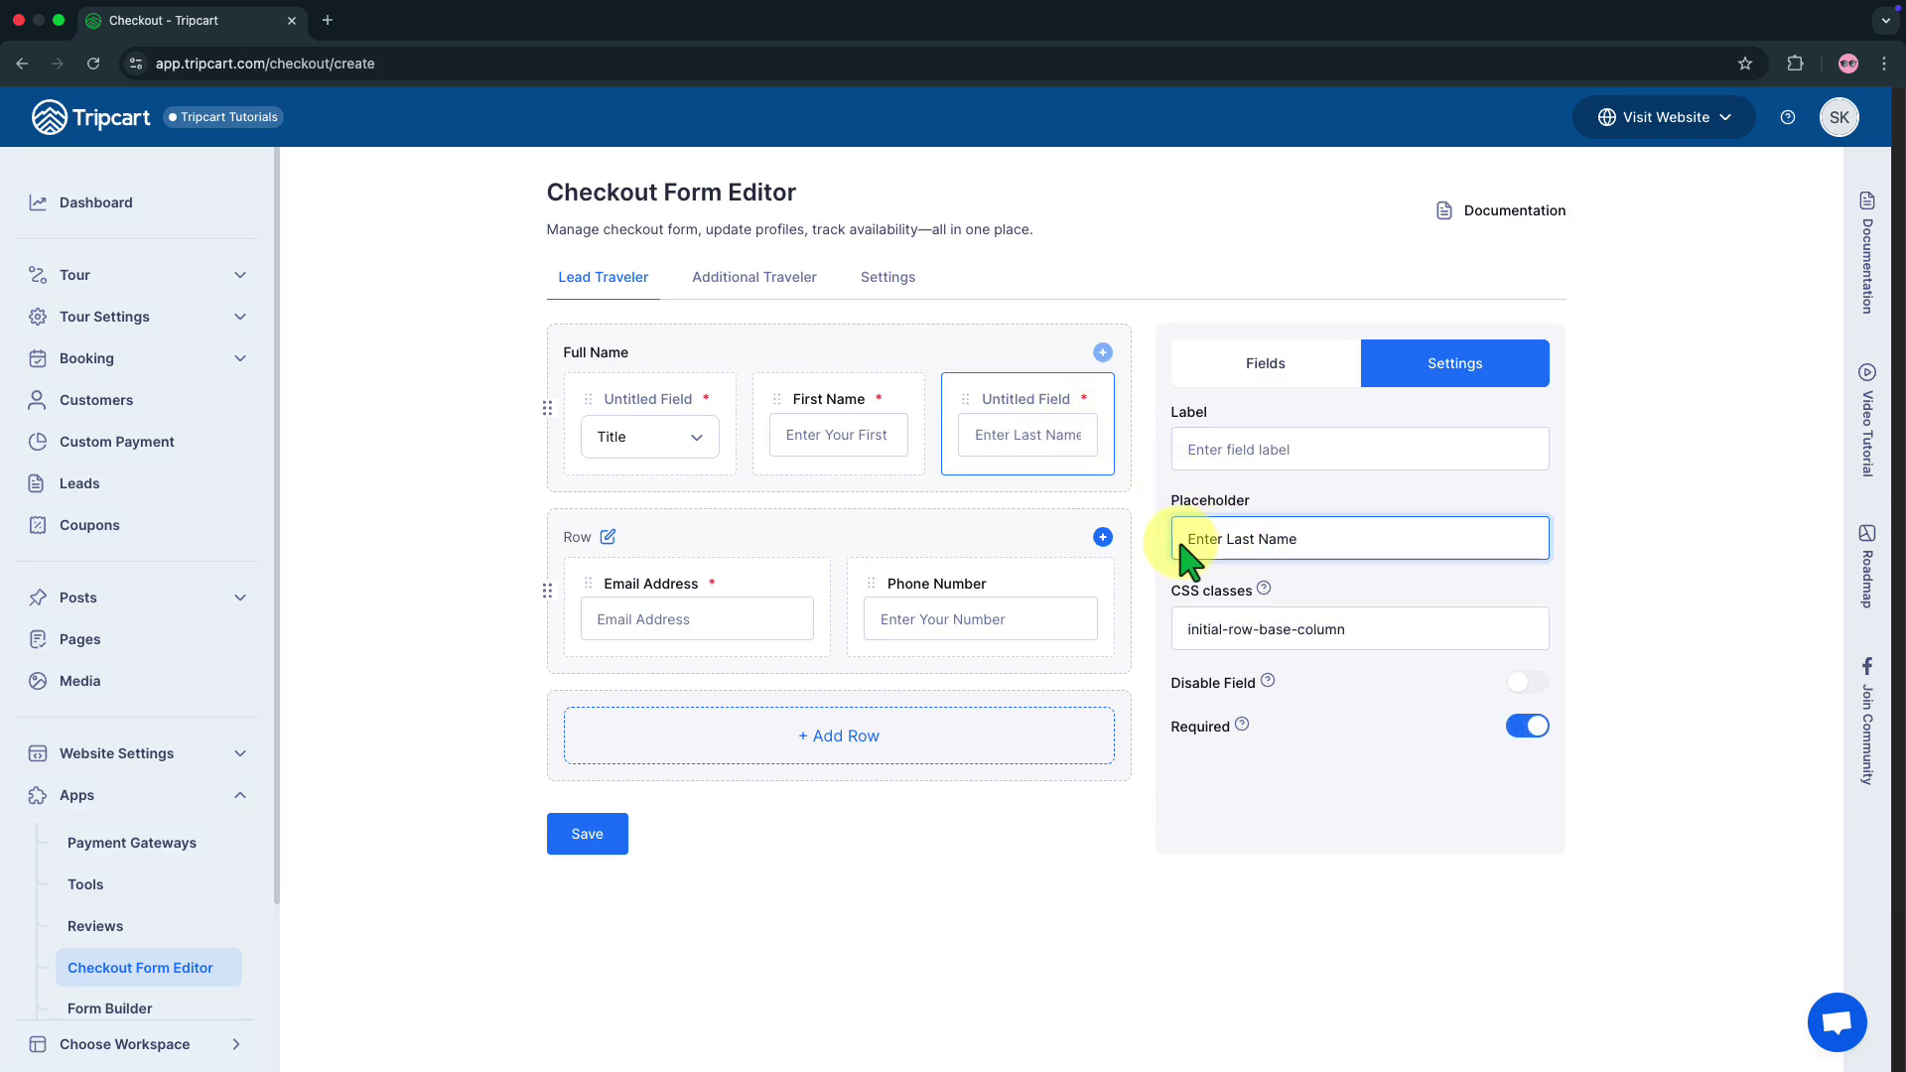
click(1192, 452)
text(Last Name)
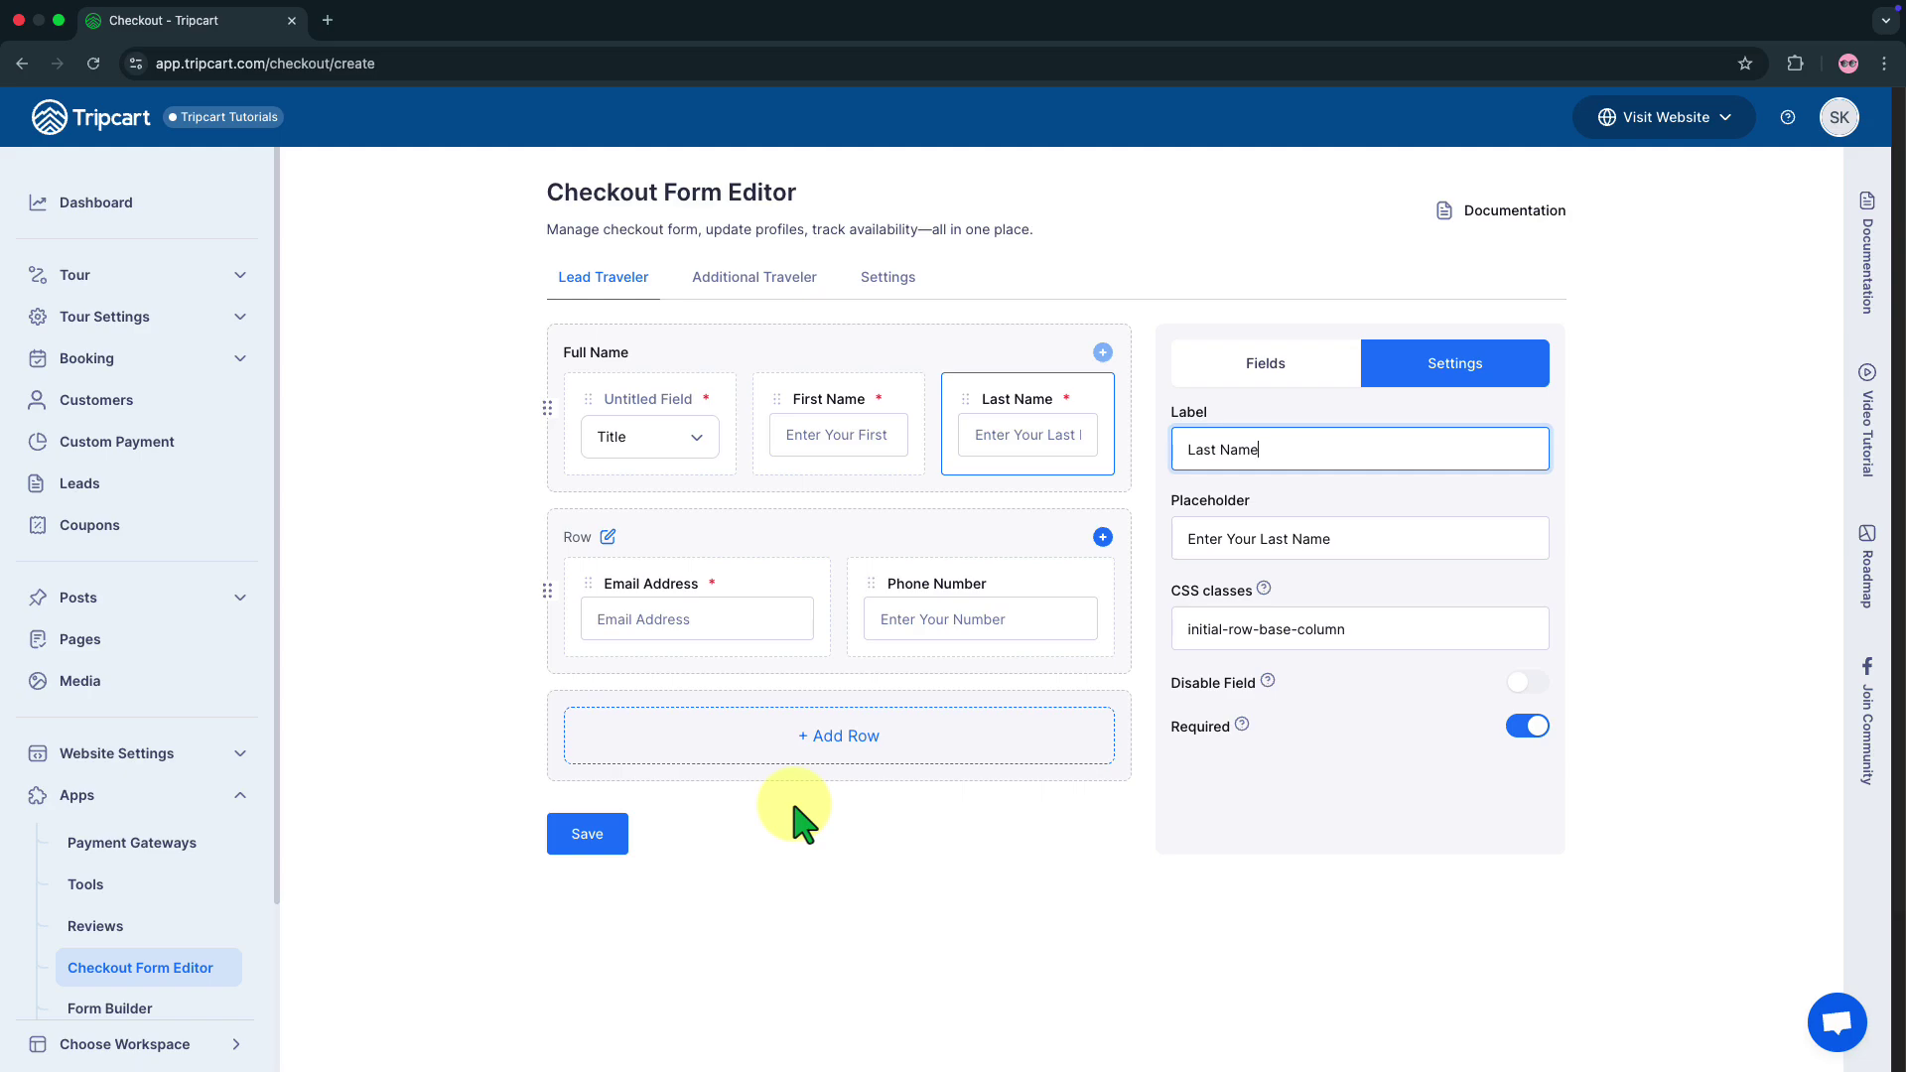
- Add a new row below the email and phone row and give it a third column
click(806, 747)
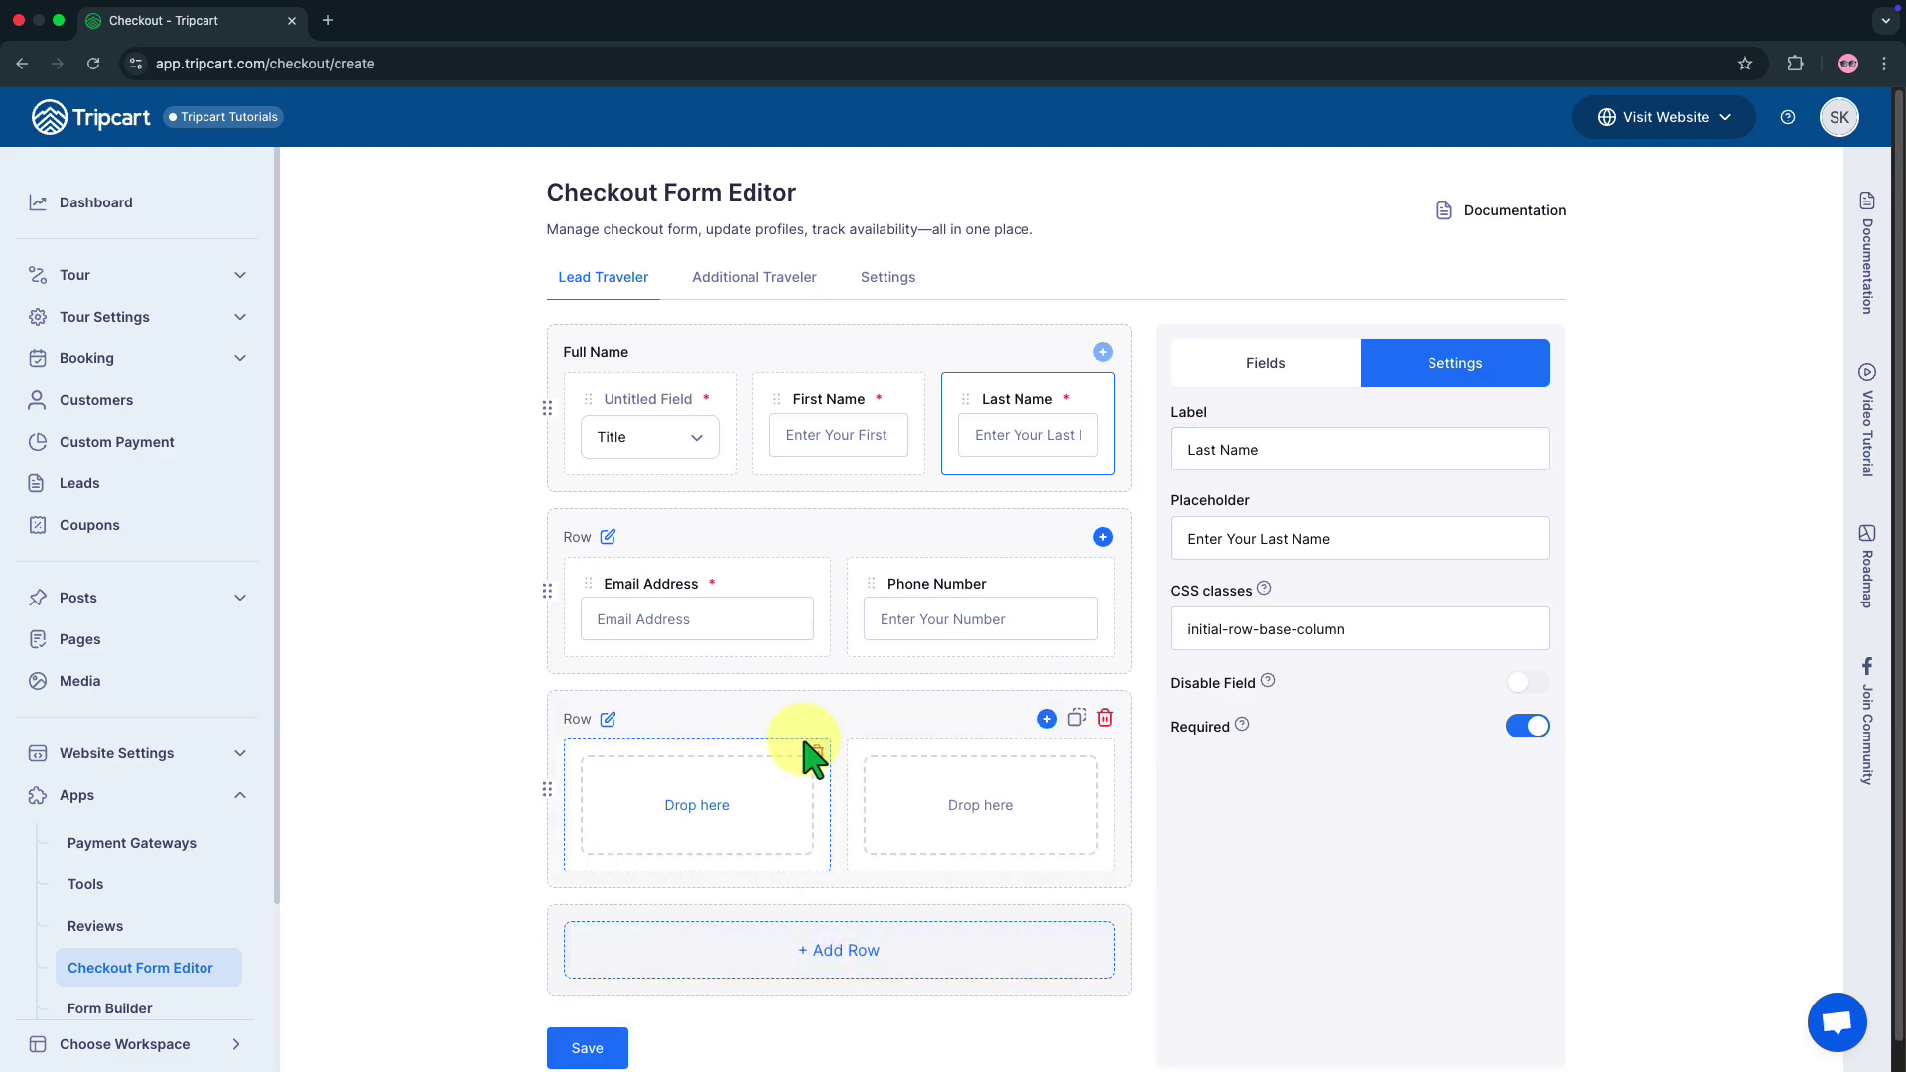
click(1048, 719)
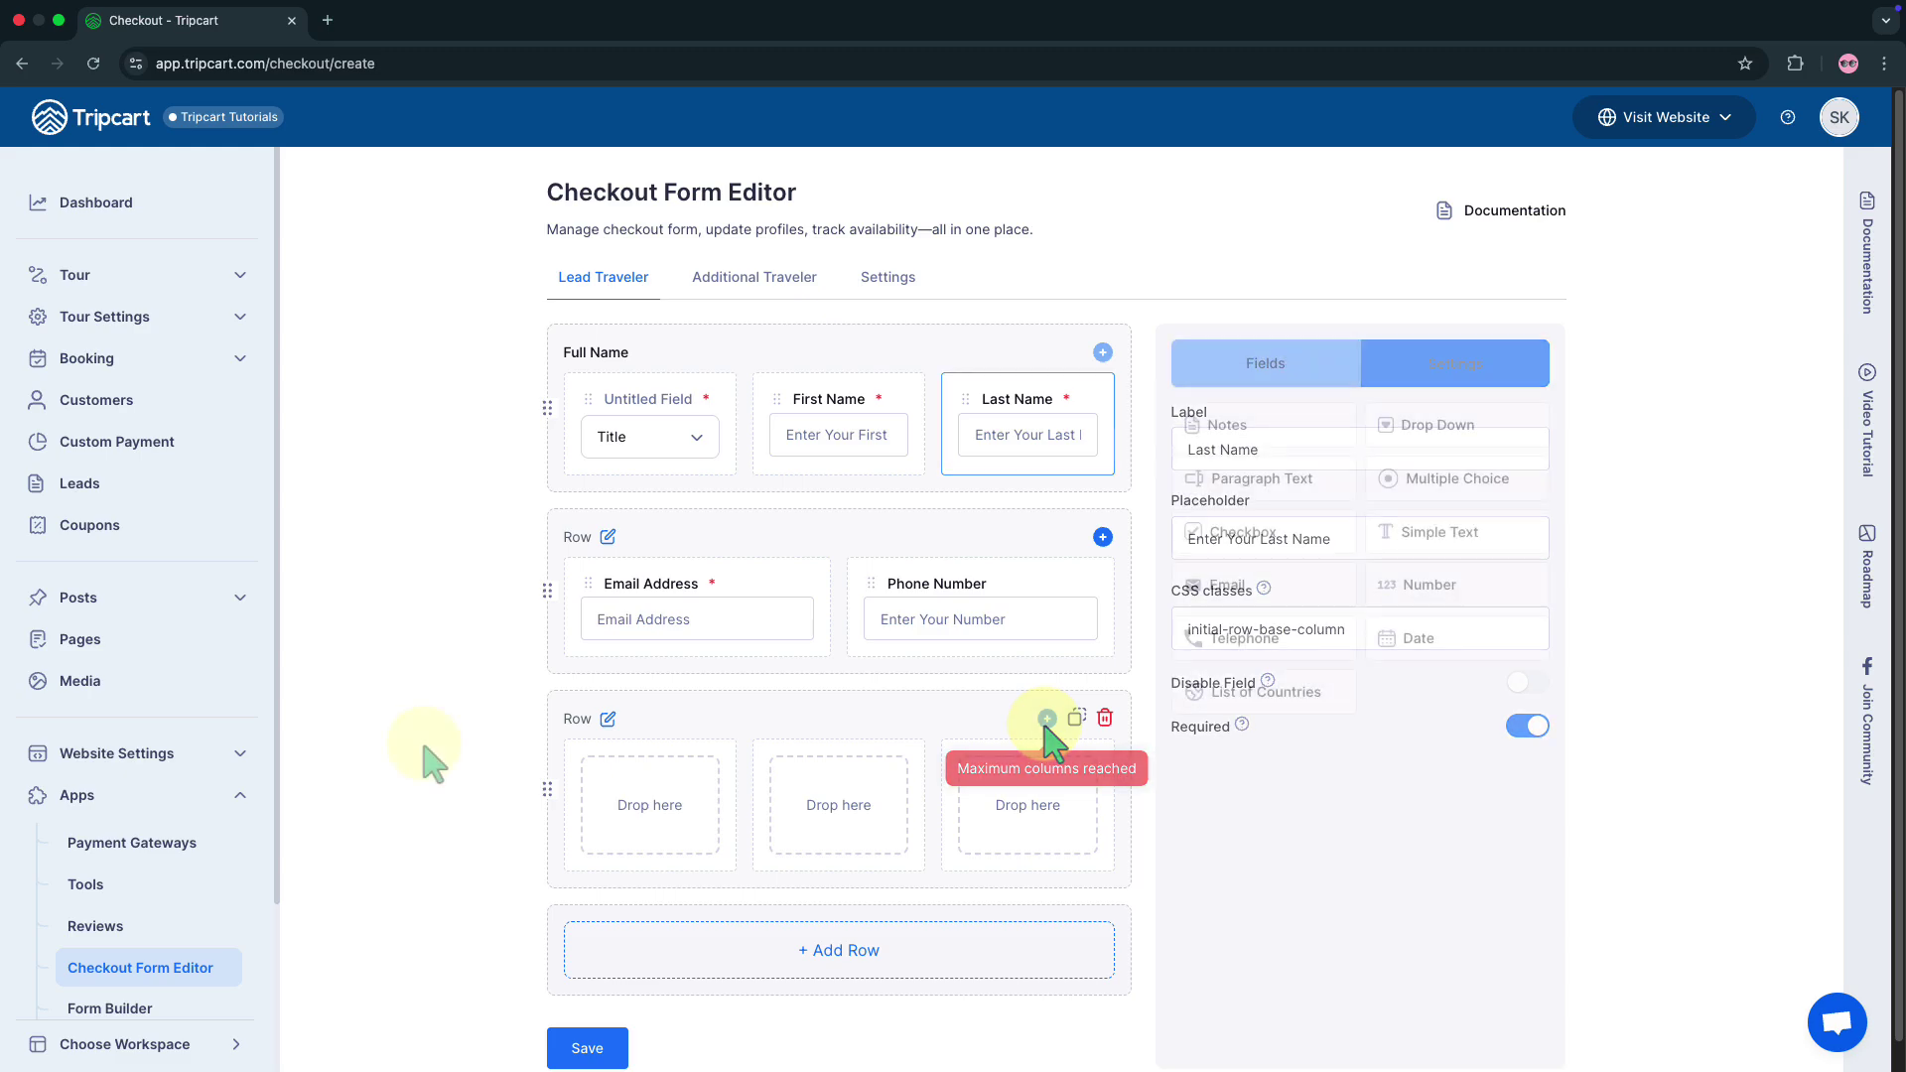
mouse_move(879, 650)
mouse_down()
mouse_move(673, 669)
mouse_move(659, 713)
mouse_move(899, 657)
mouse_up()
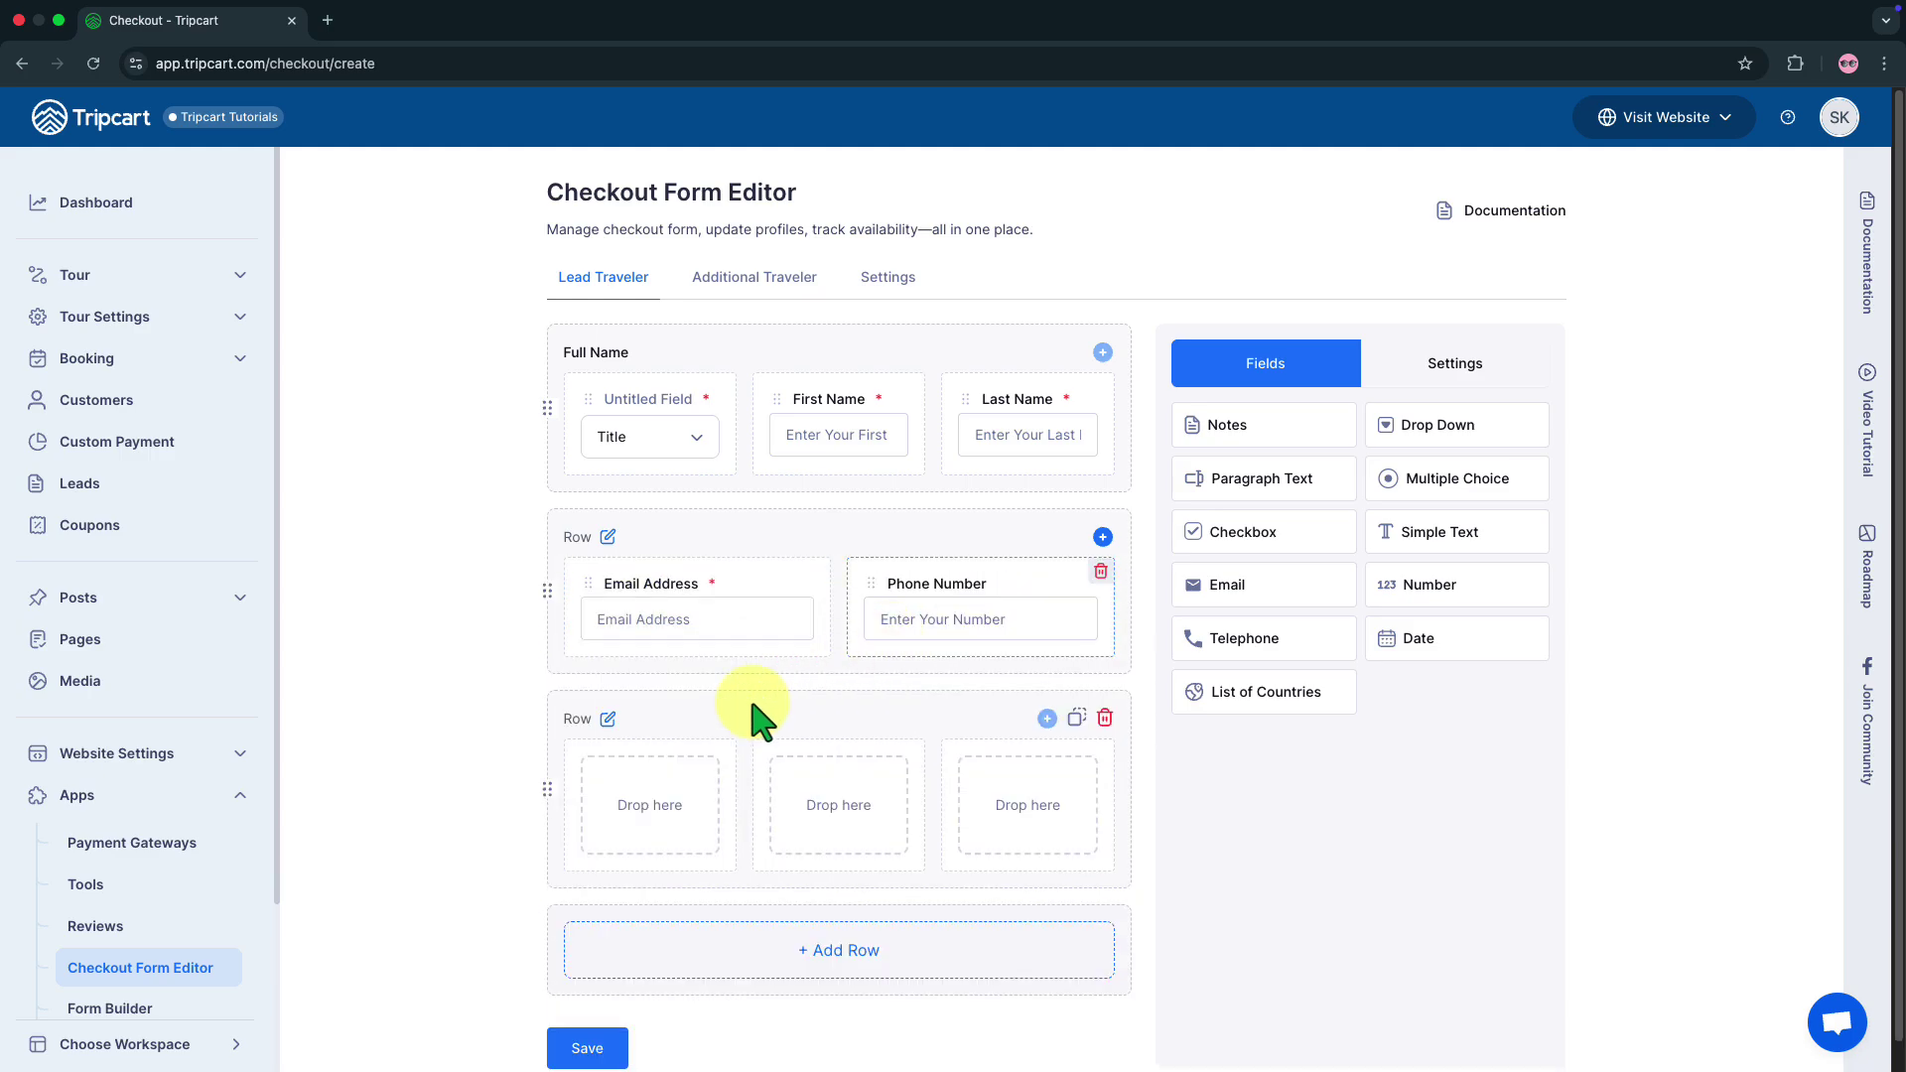
mouse_move(547, 792)
mouse_down()
mouse_move(546, 610)
mouse_move(546, 788)
mouse_up()
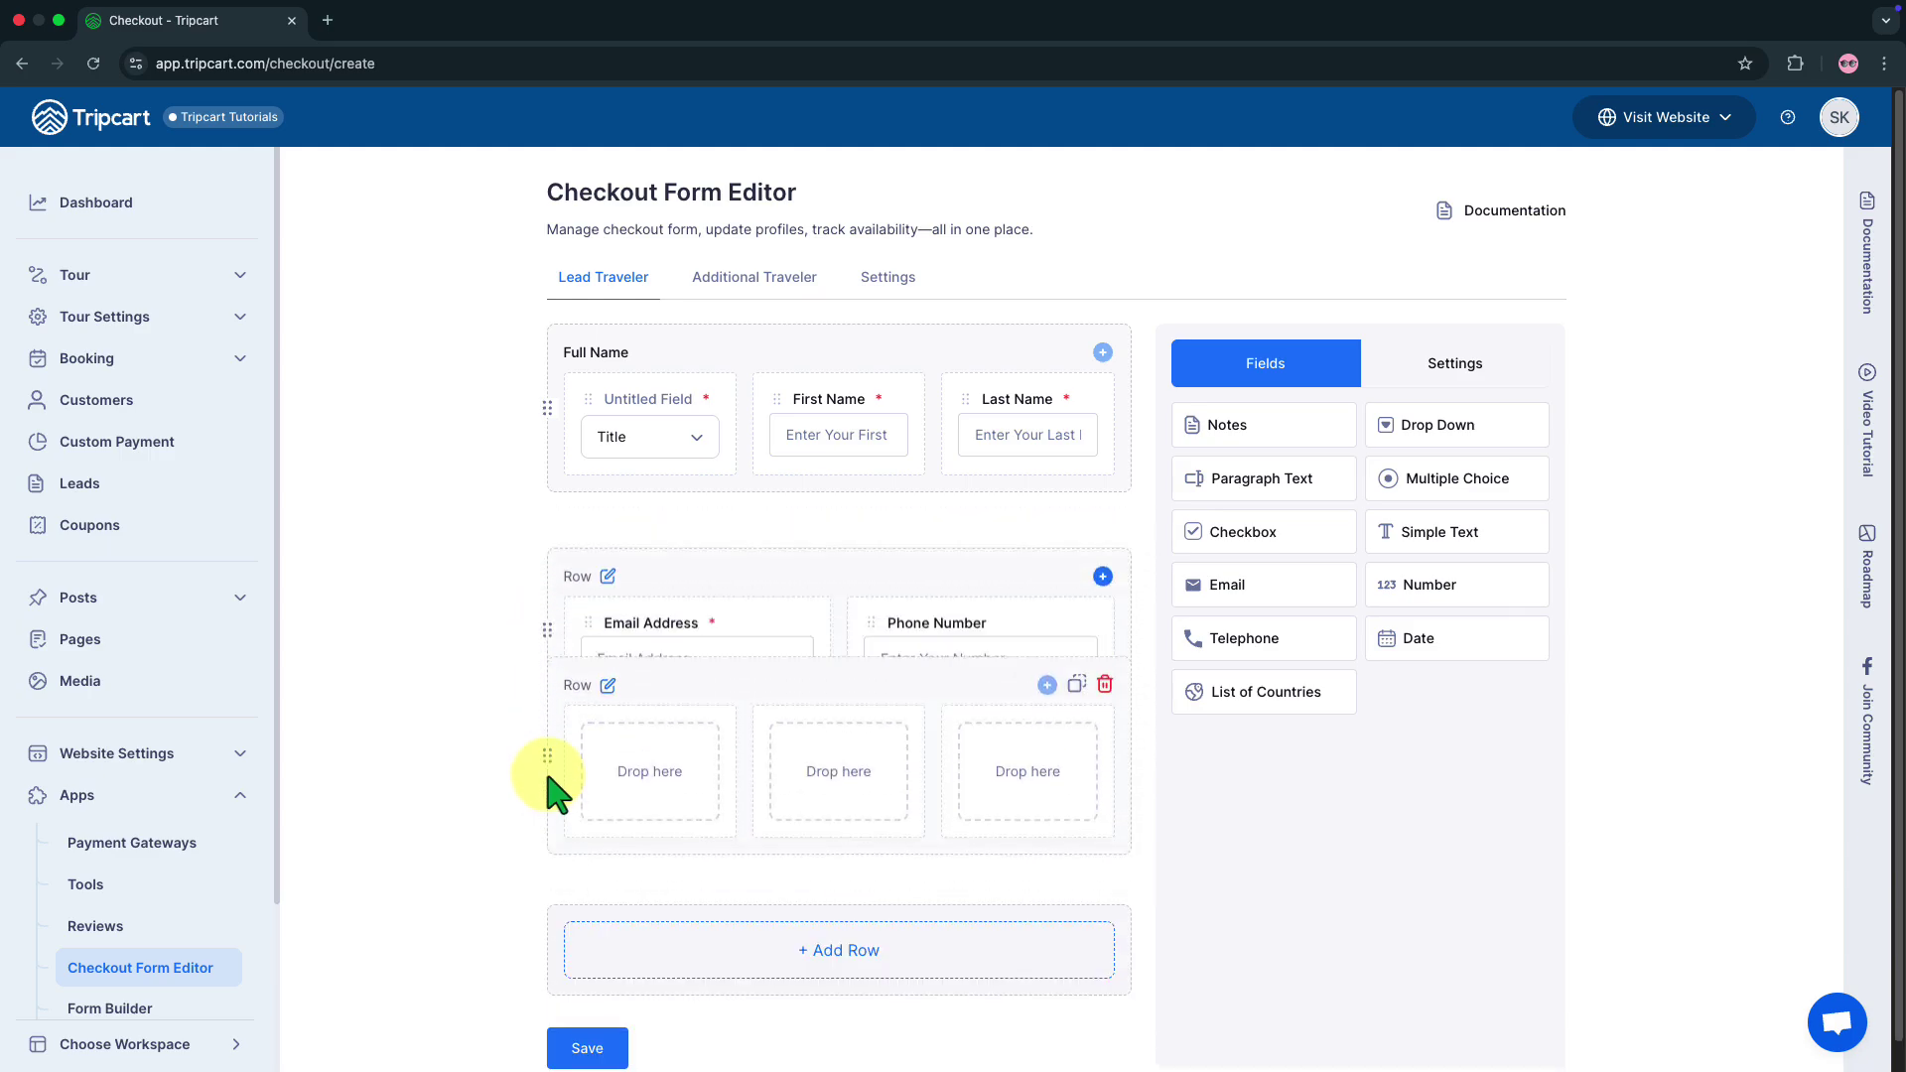
- Duplicate the empty three-column row and delete the copy
click(1078, 715)
scroll(1080, 735, down, 1)
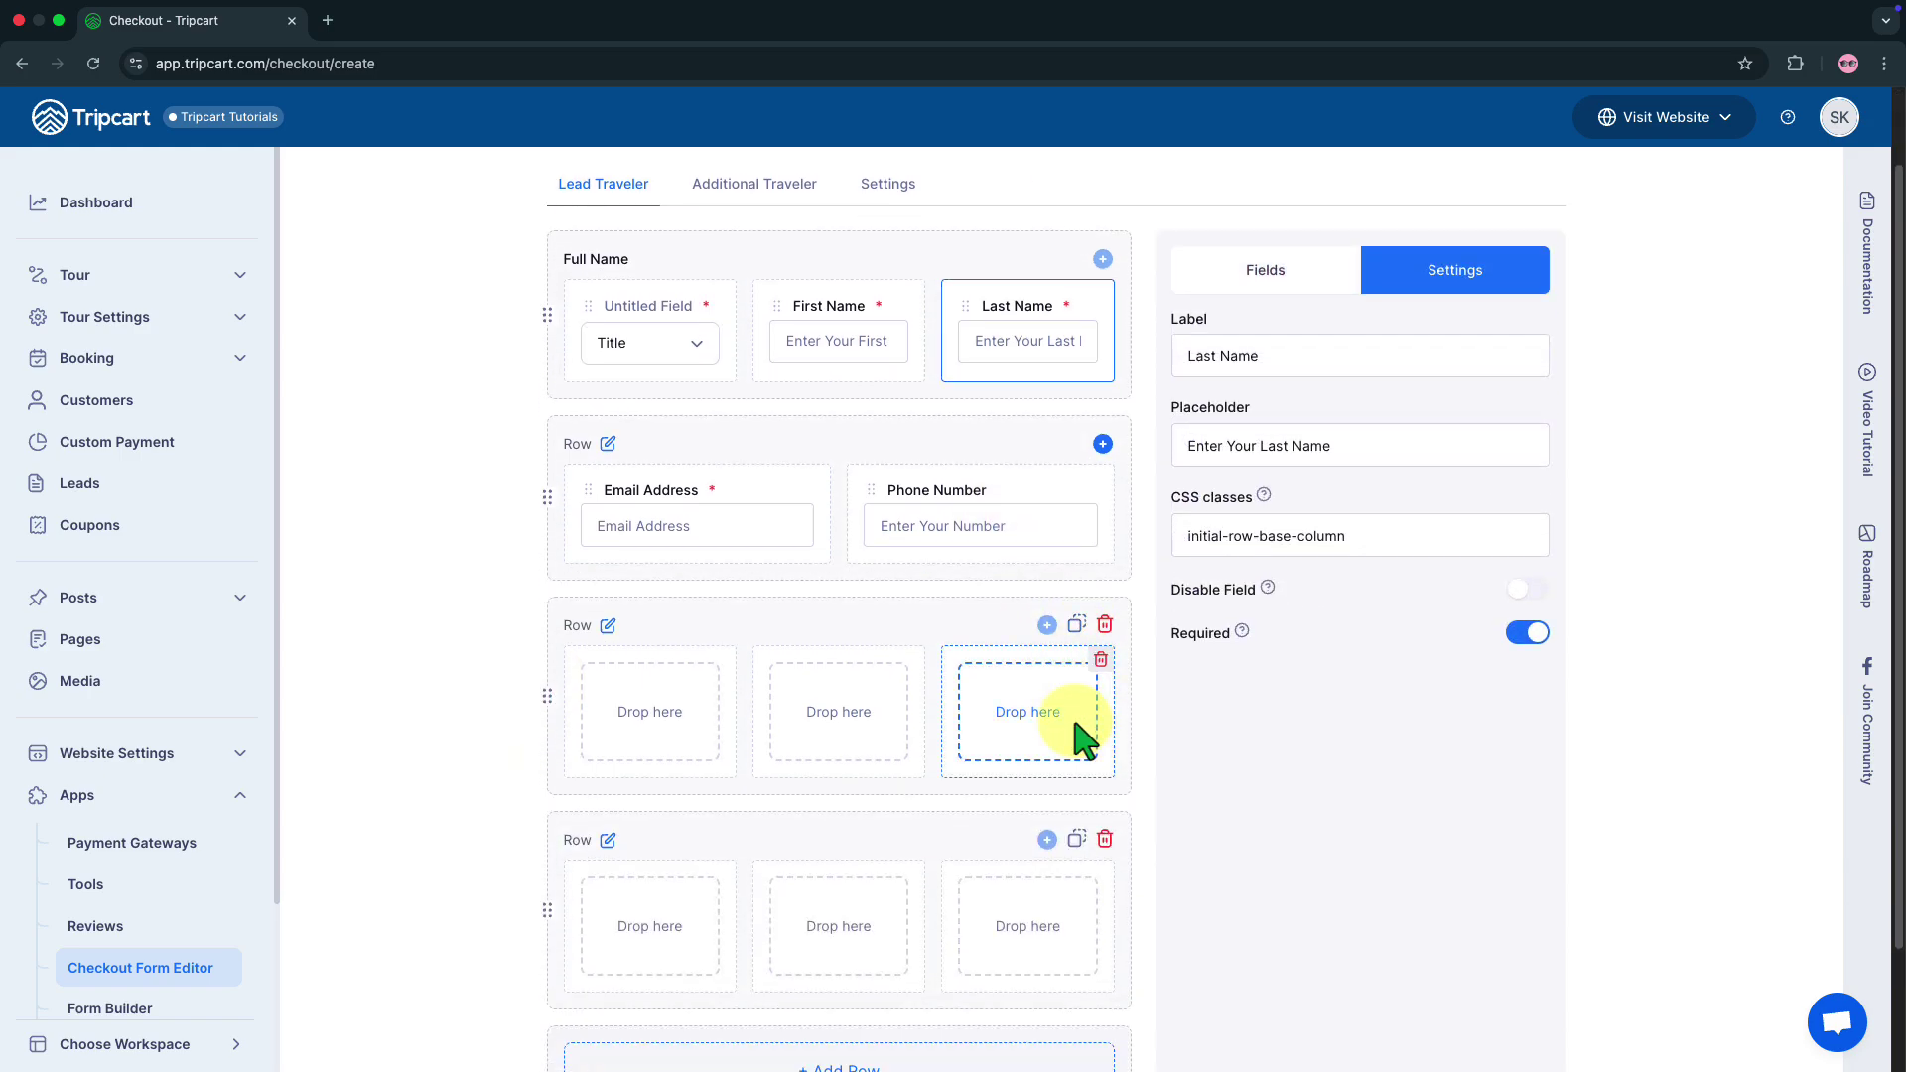
click(1105, 839)
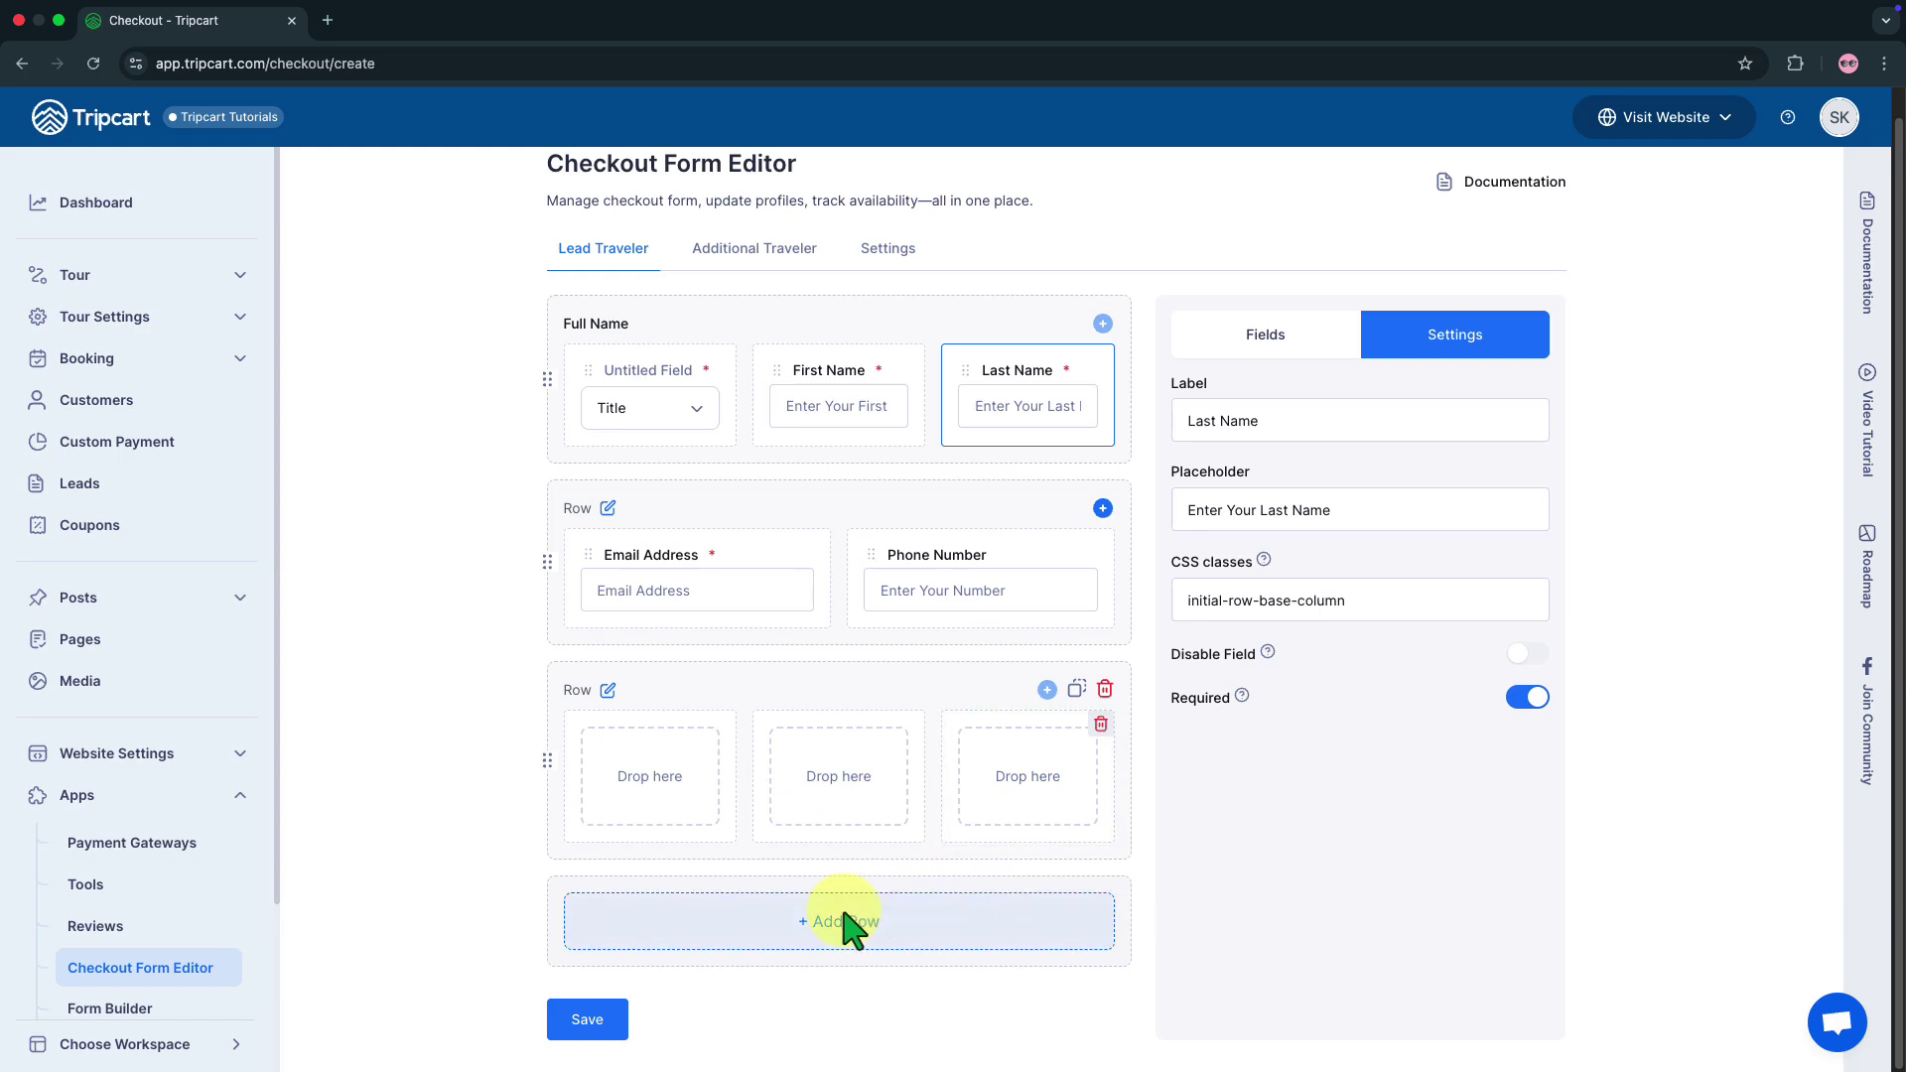
- Fill the new row with a Simple Text field labelled Location, a Paragraph Text field labelled Requirements and a Drop Down labelled Duration Type
click(552, 1015)
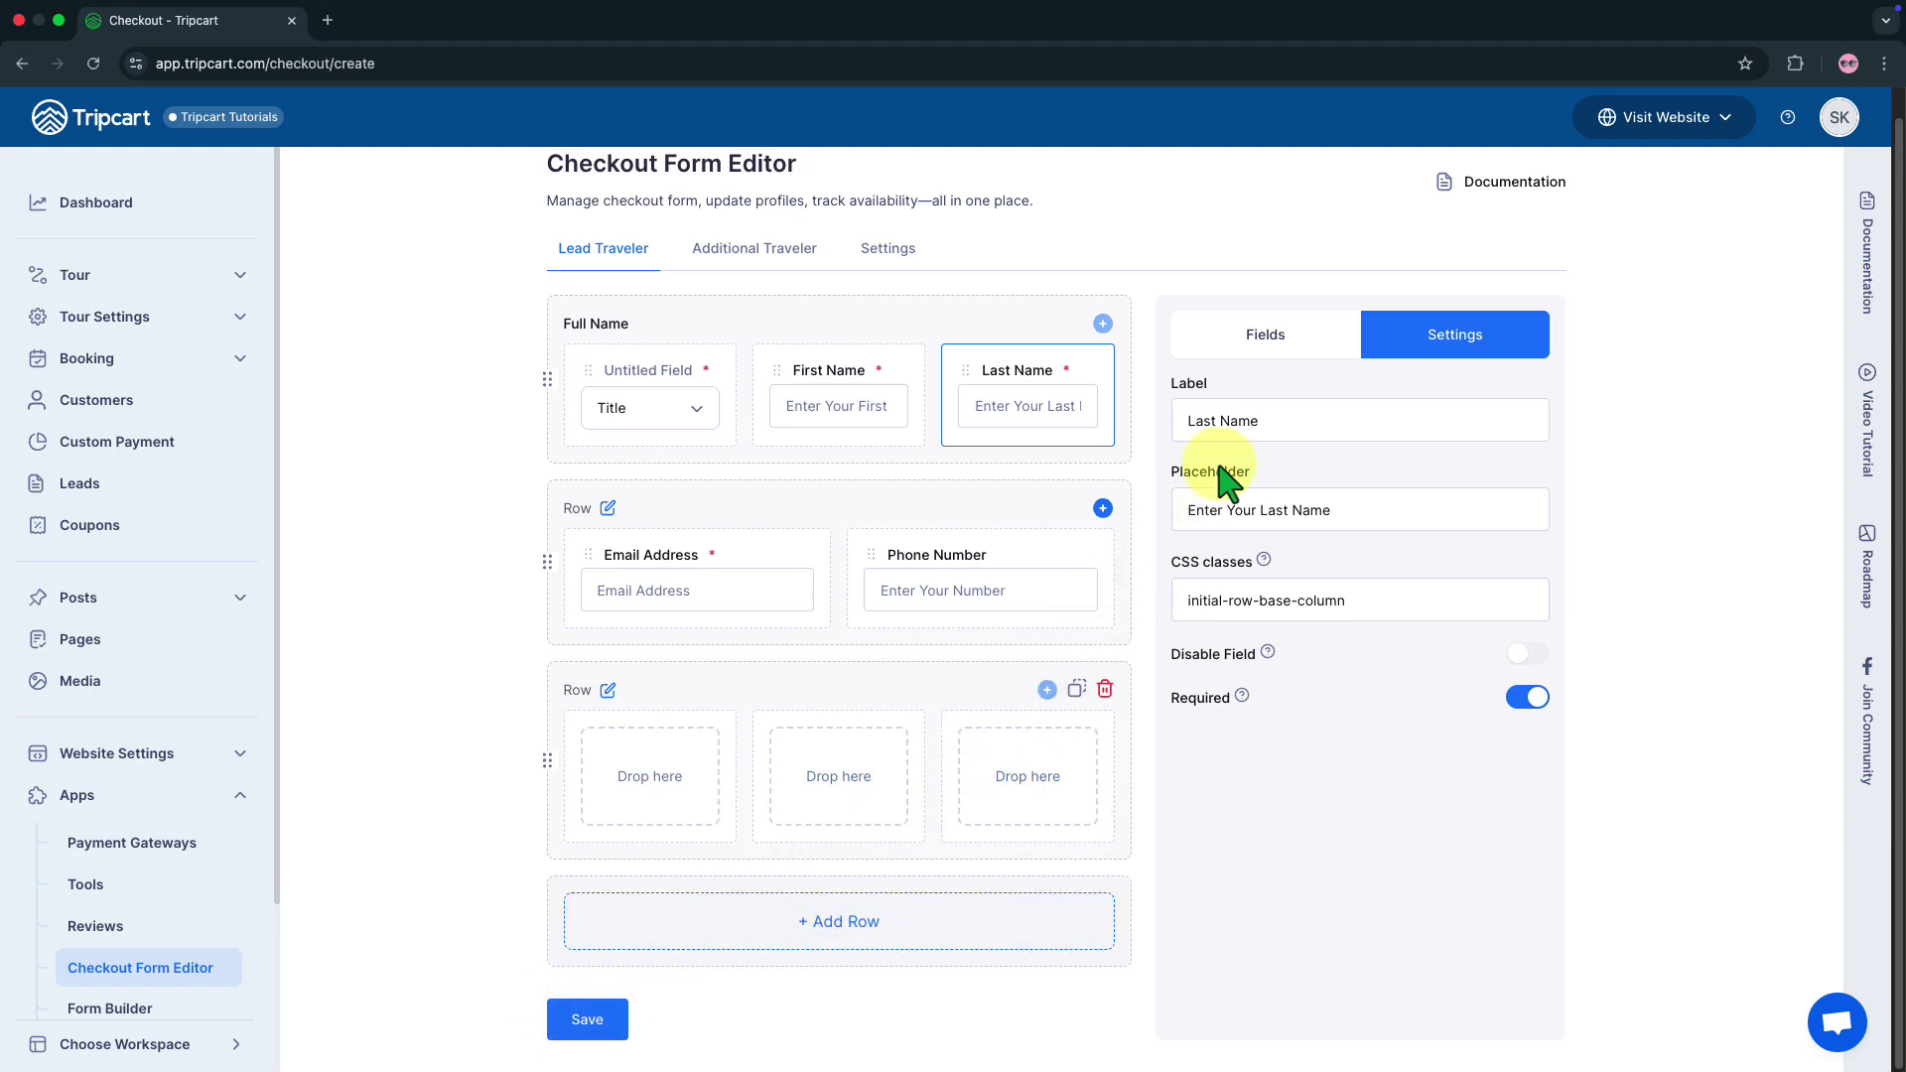
click(1271, 356)
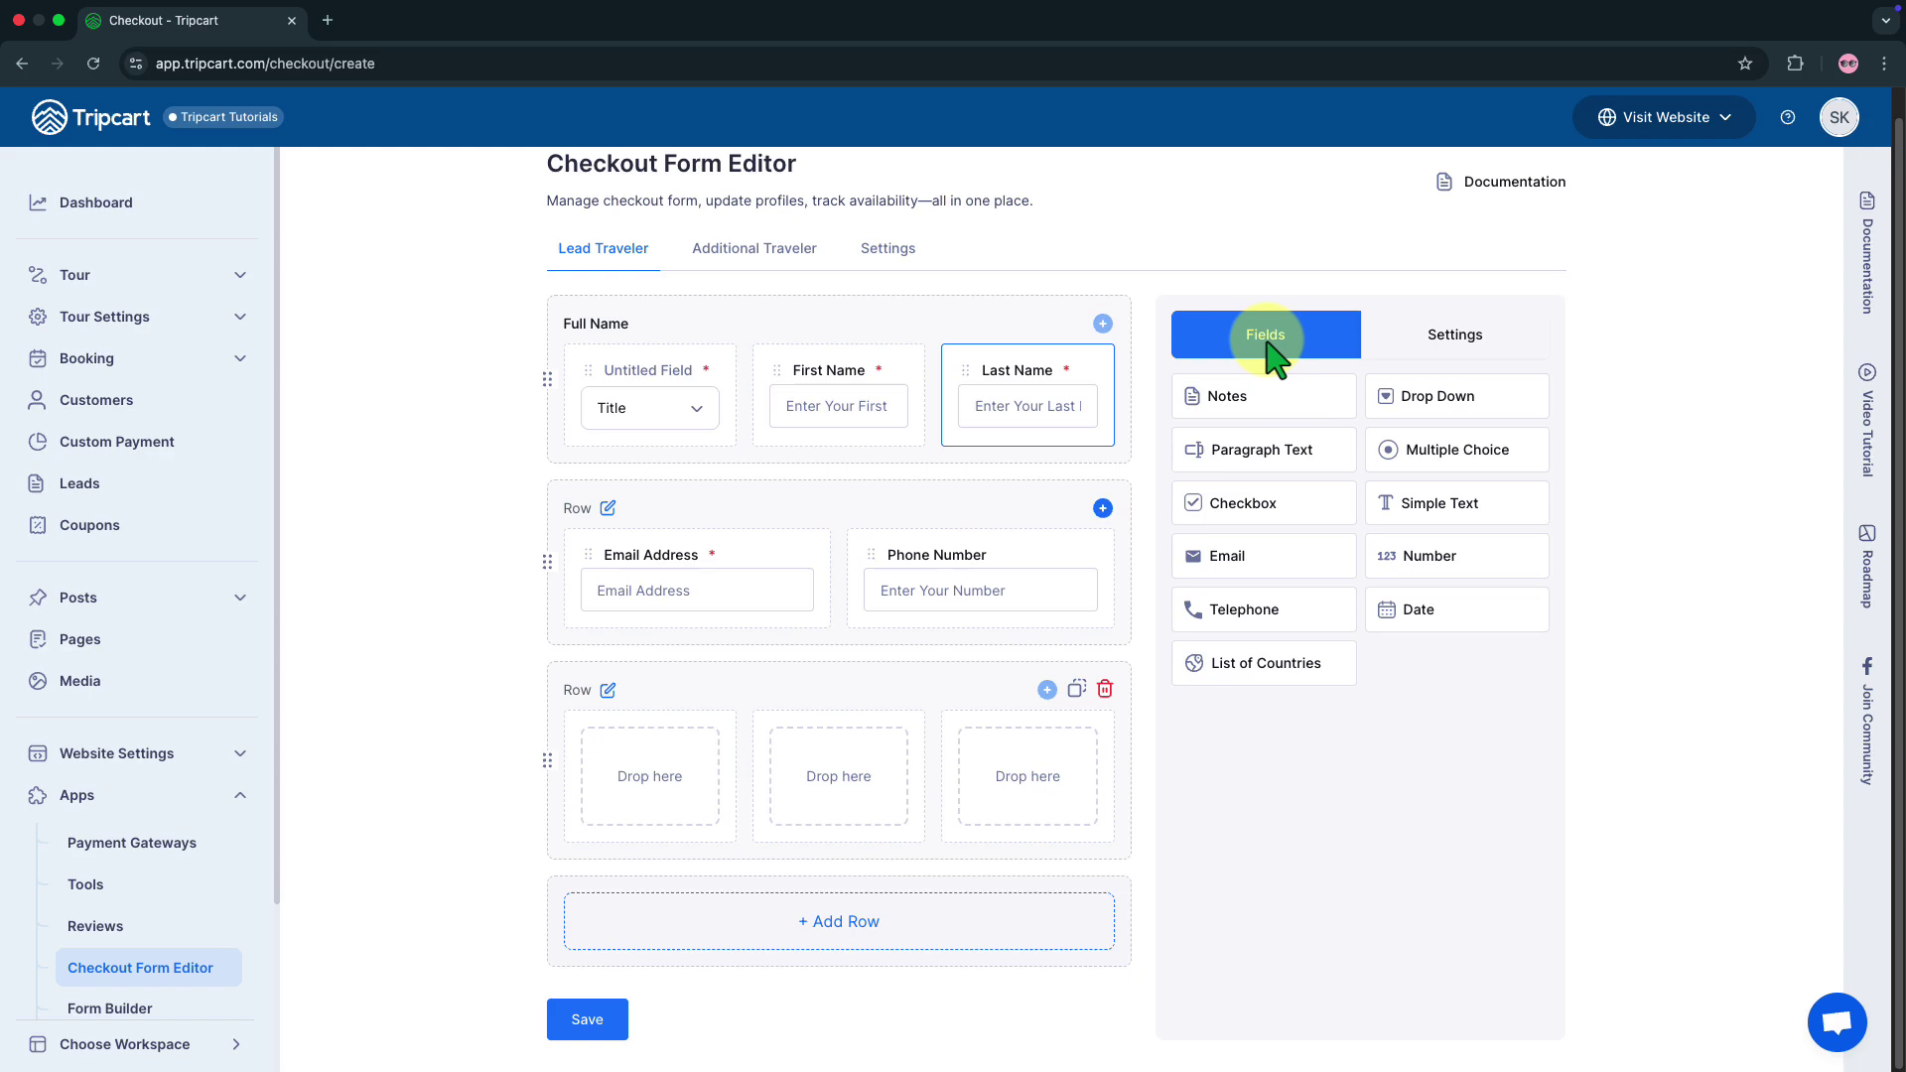
drag(1371, 519, 592, 771)
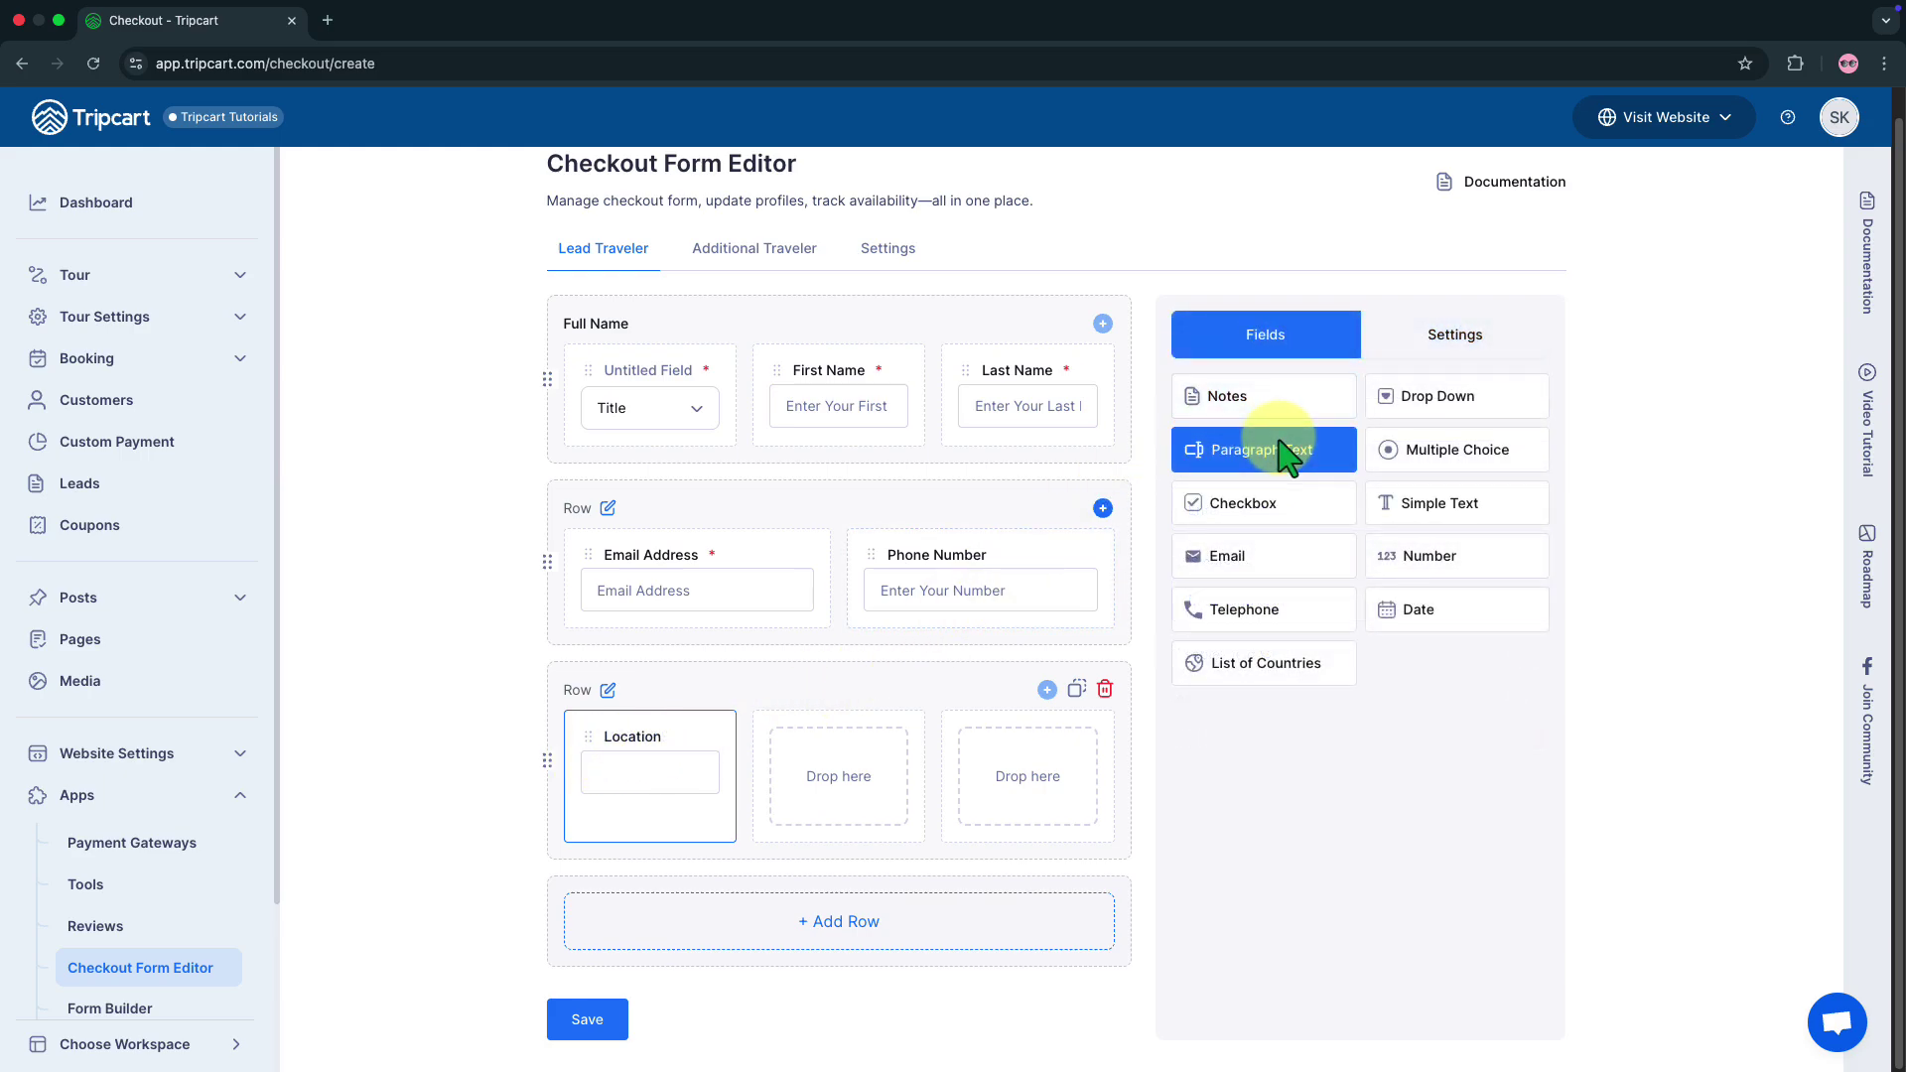
drag(1280, 455, 874, 769)
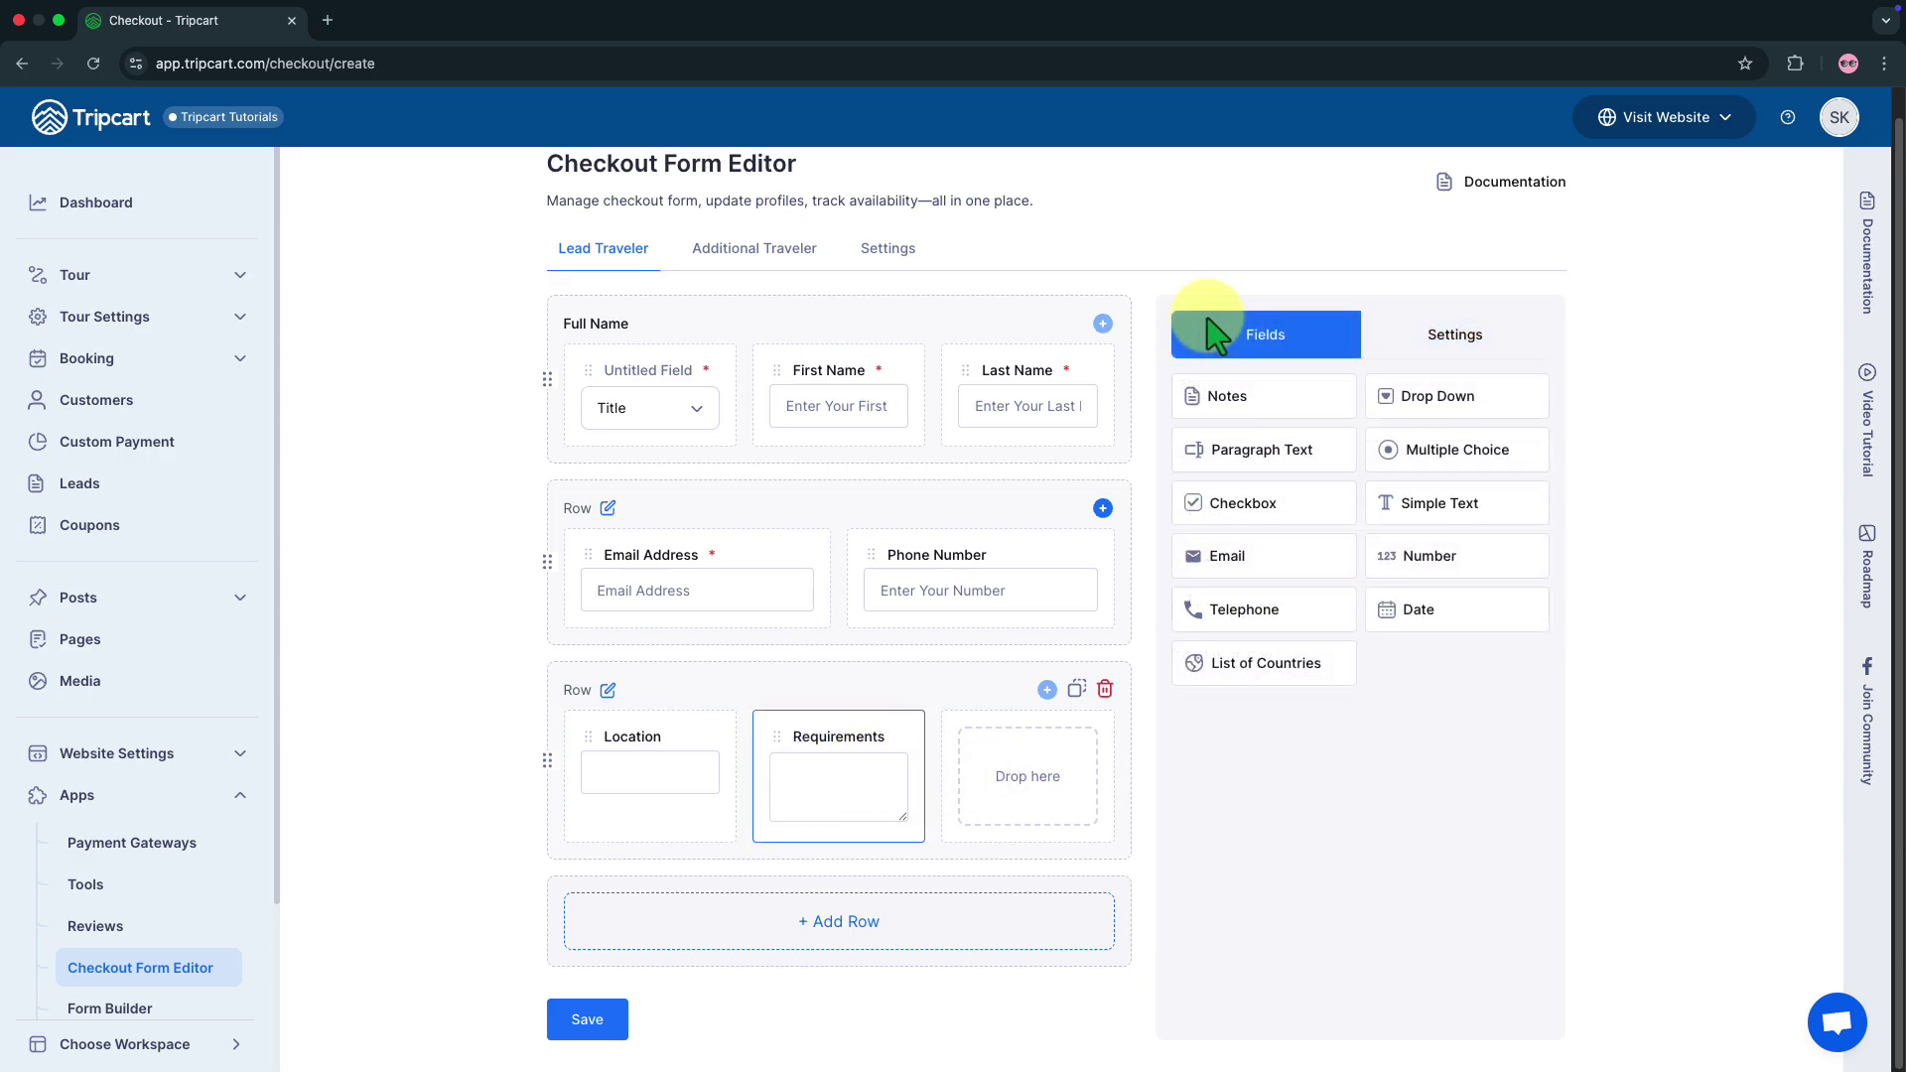
drag(1382, 412, 970, 791)
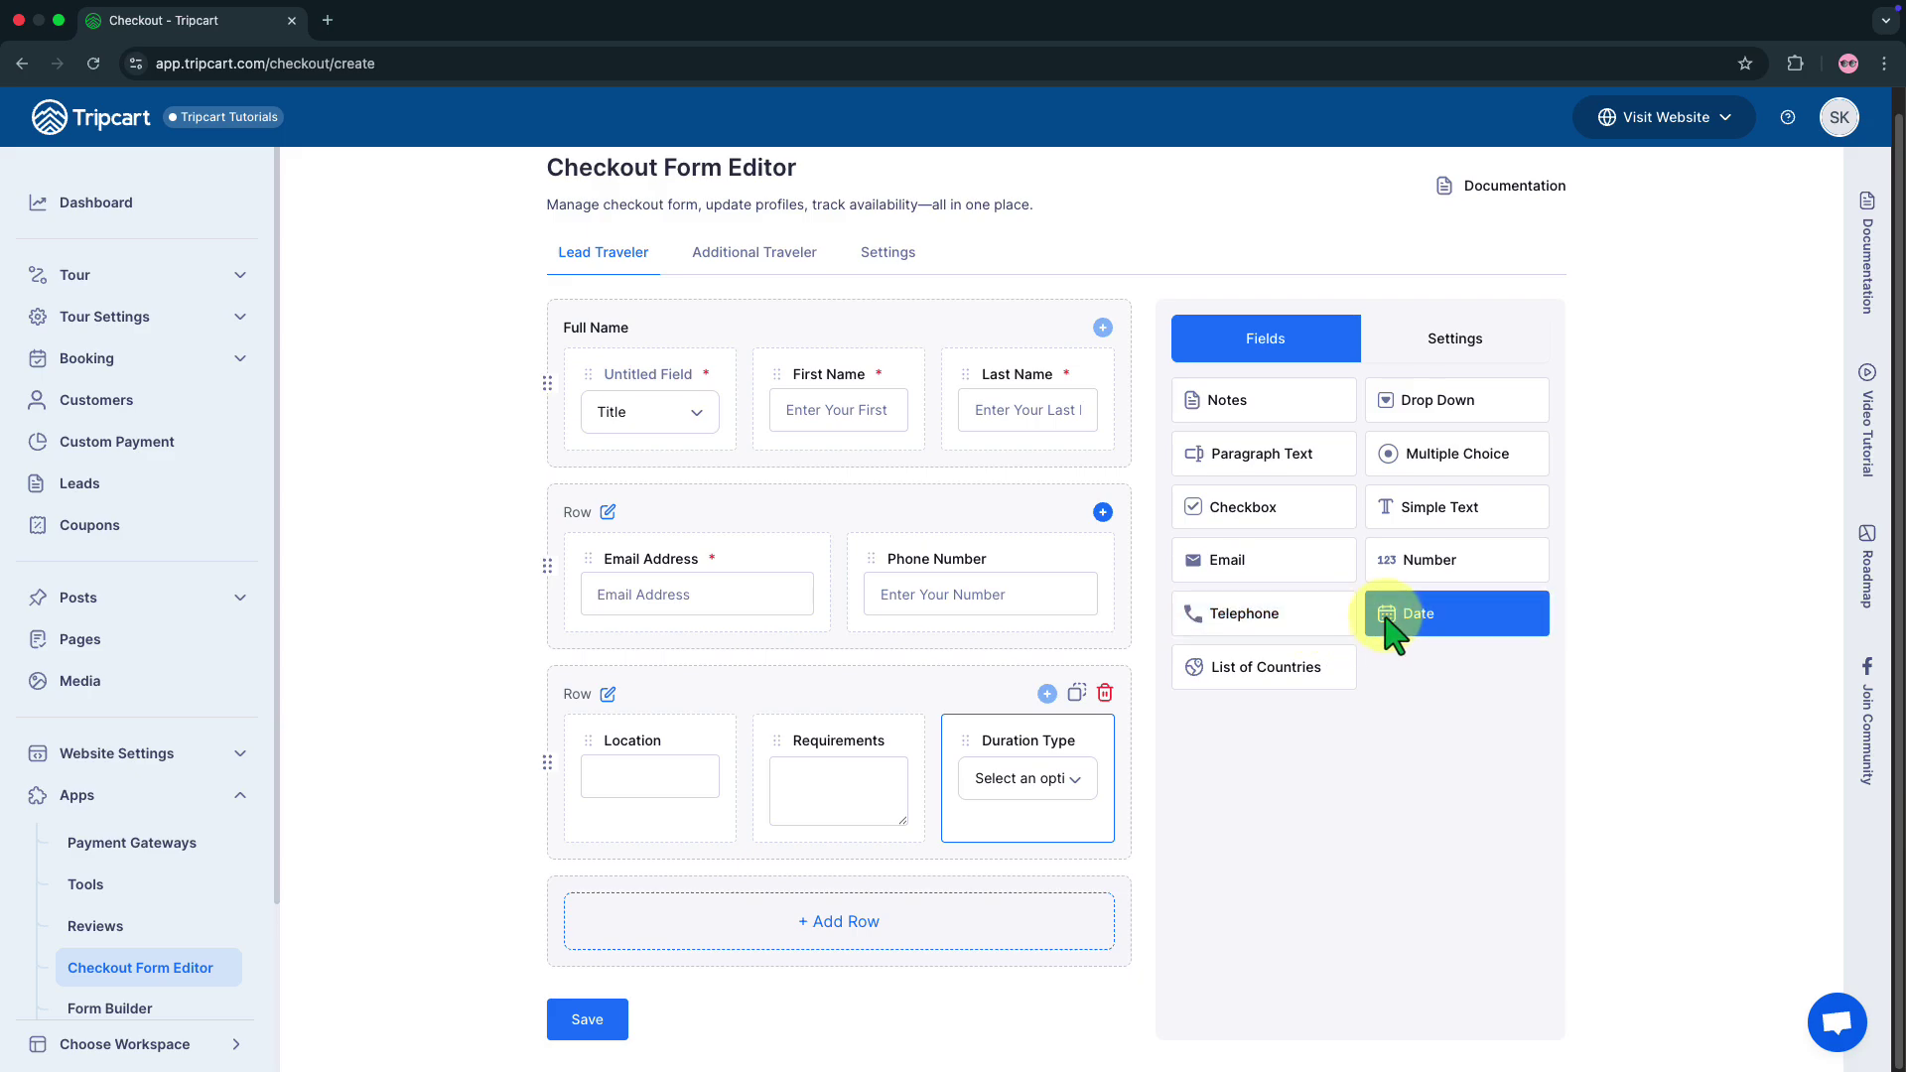
- Add a List of Countries field as the third column of the email and phone row
drag(1407, 627, 1005, 598)
click(1010, 596)
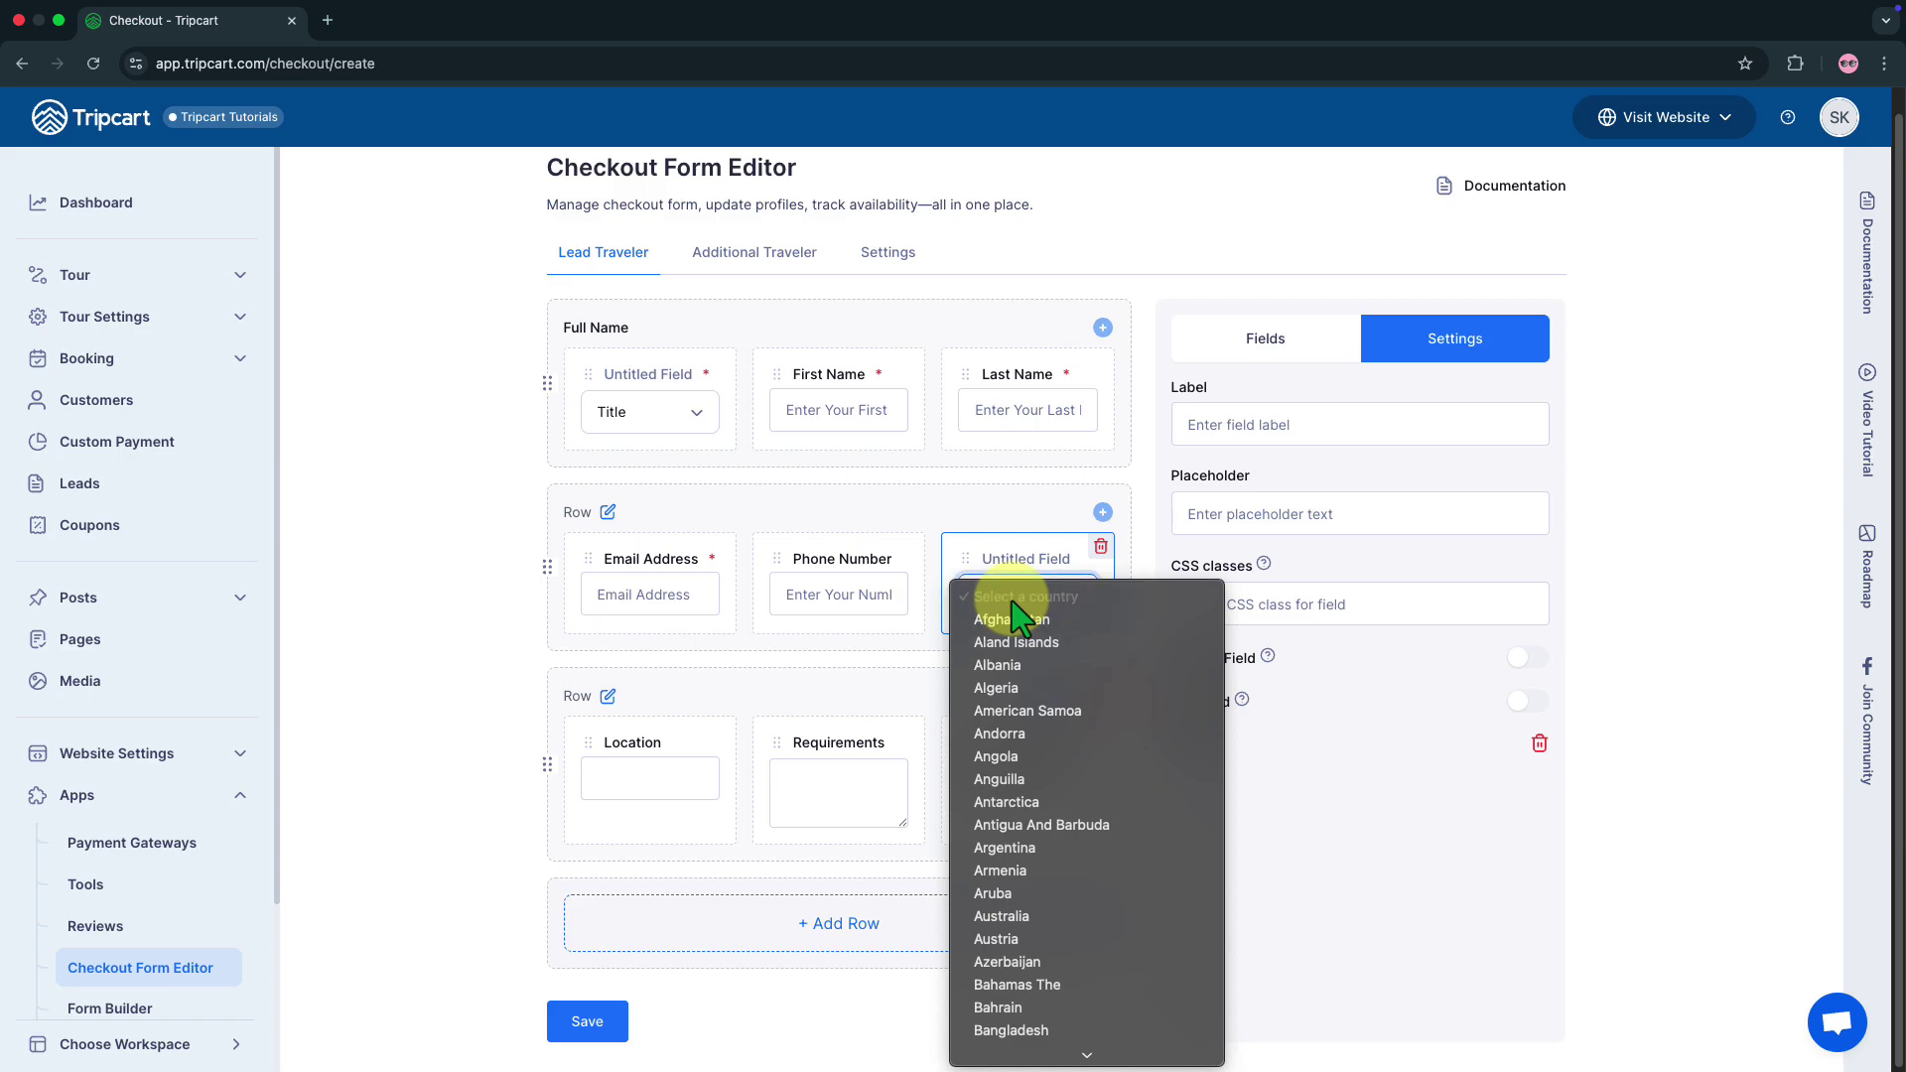
click(1212, 830)
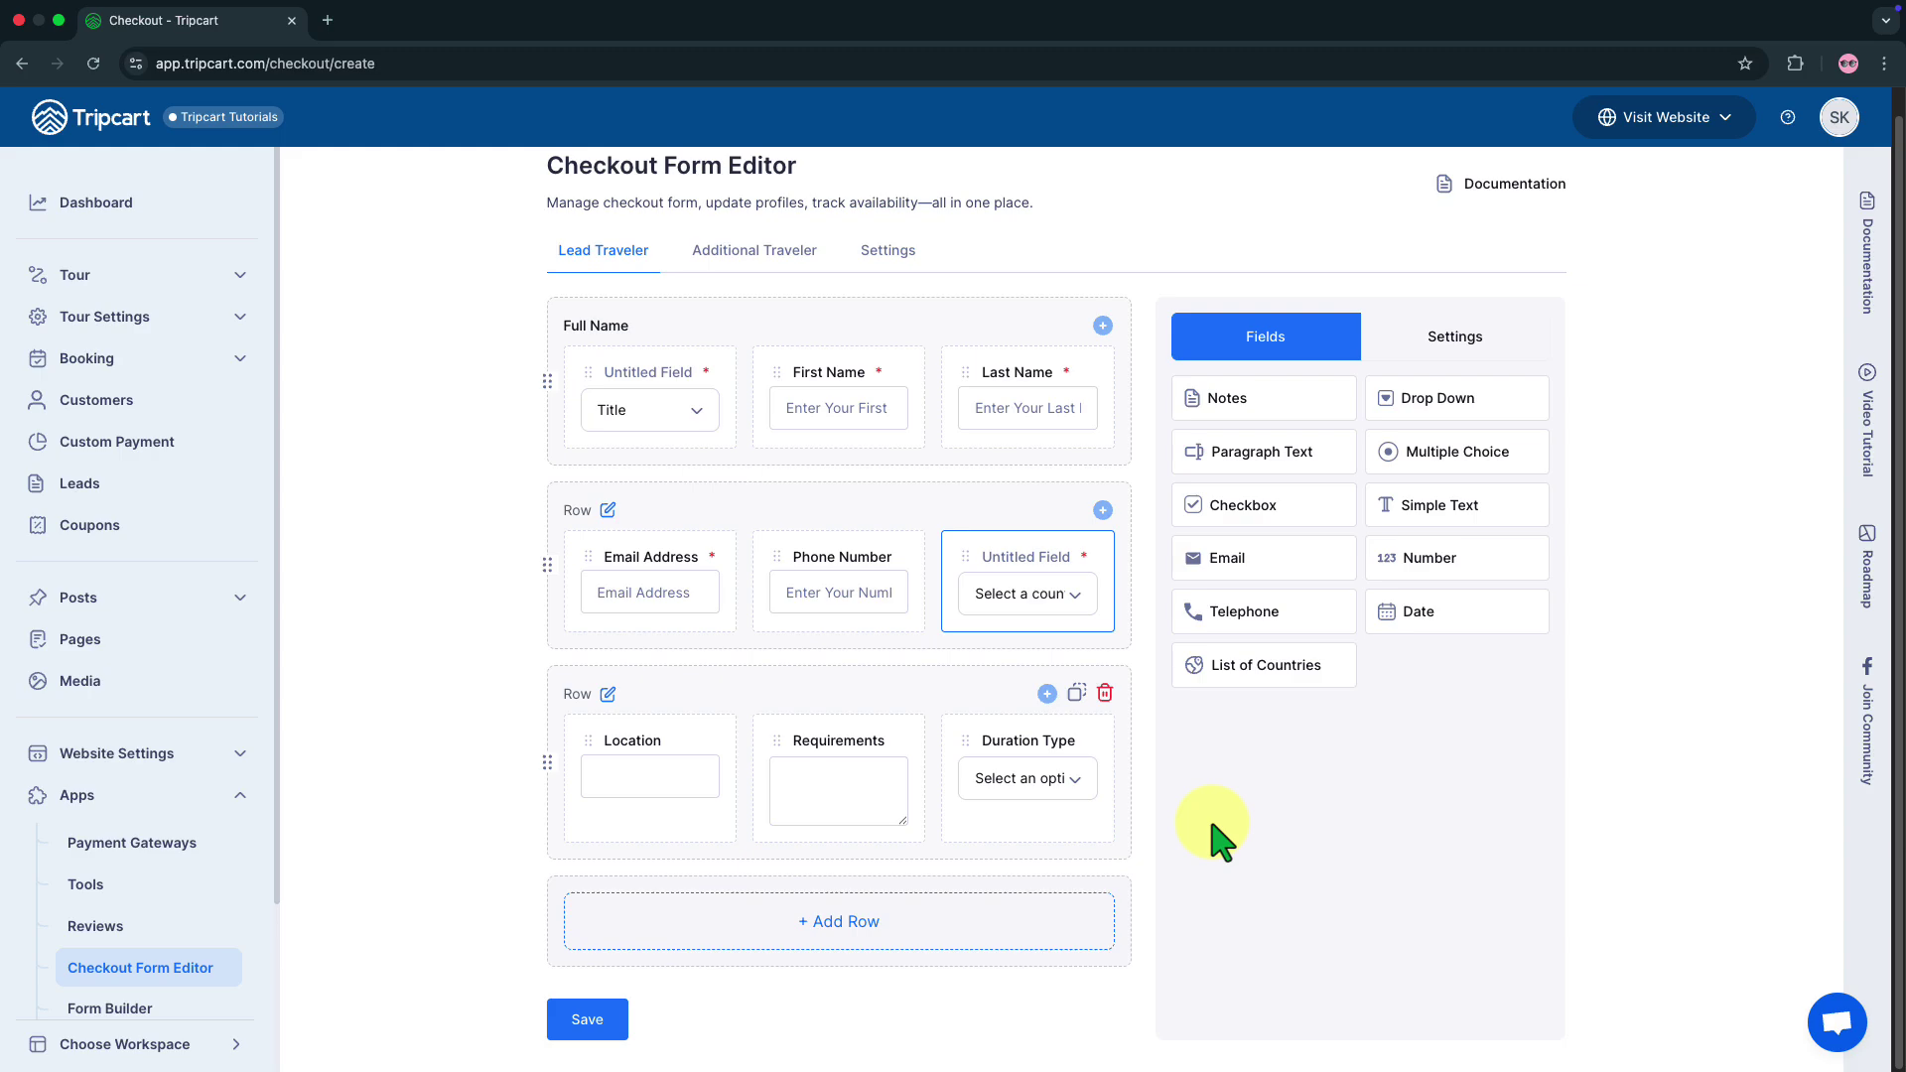
- Label the country list field "Country", set its placeholder to "Select Your Country" and make it required
click(1039, 573)
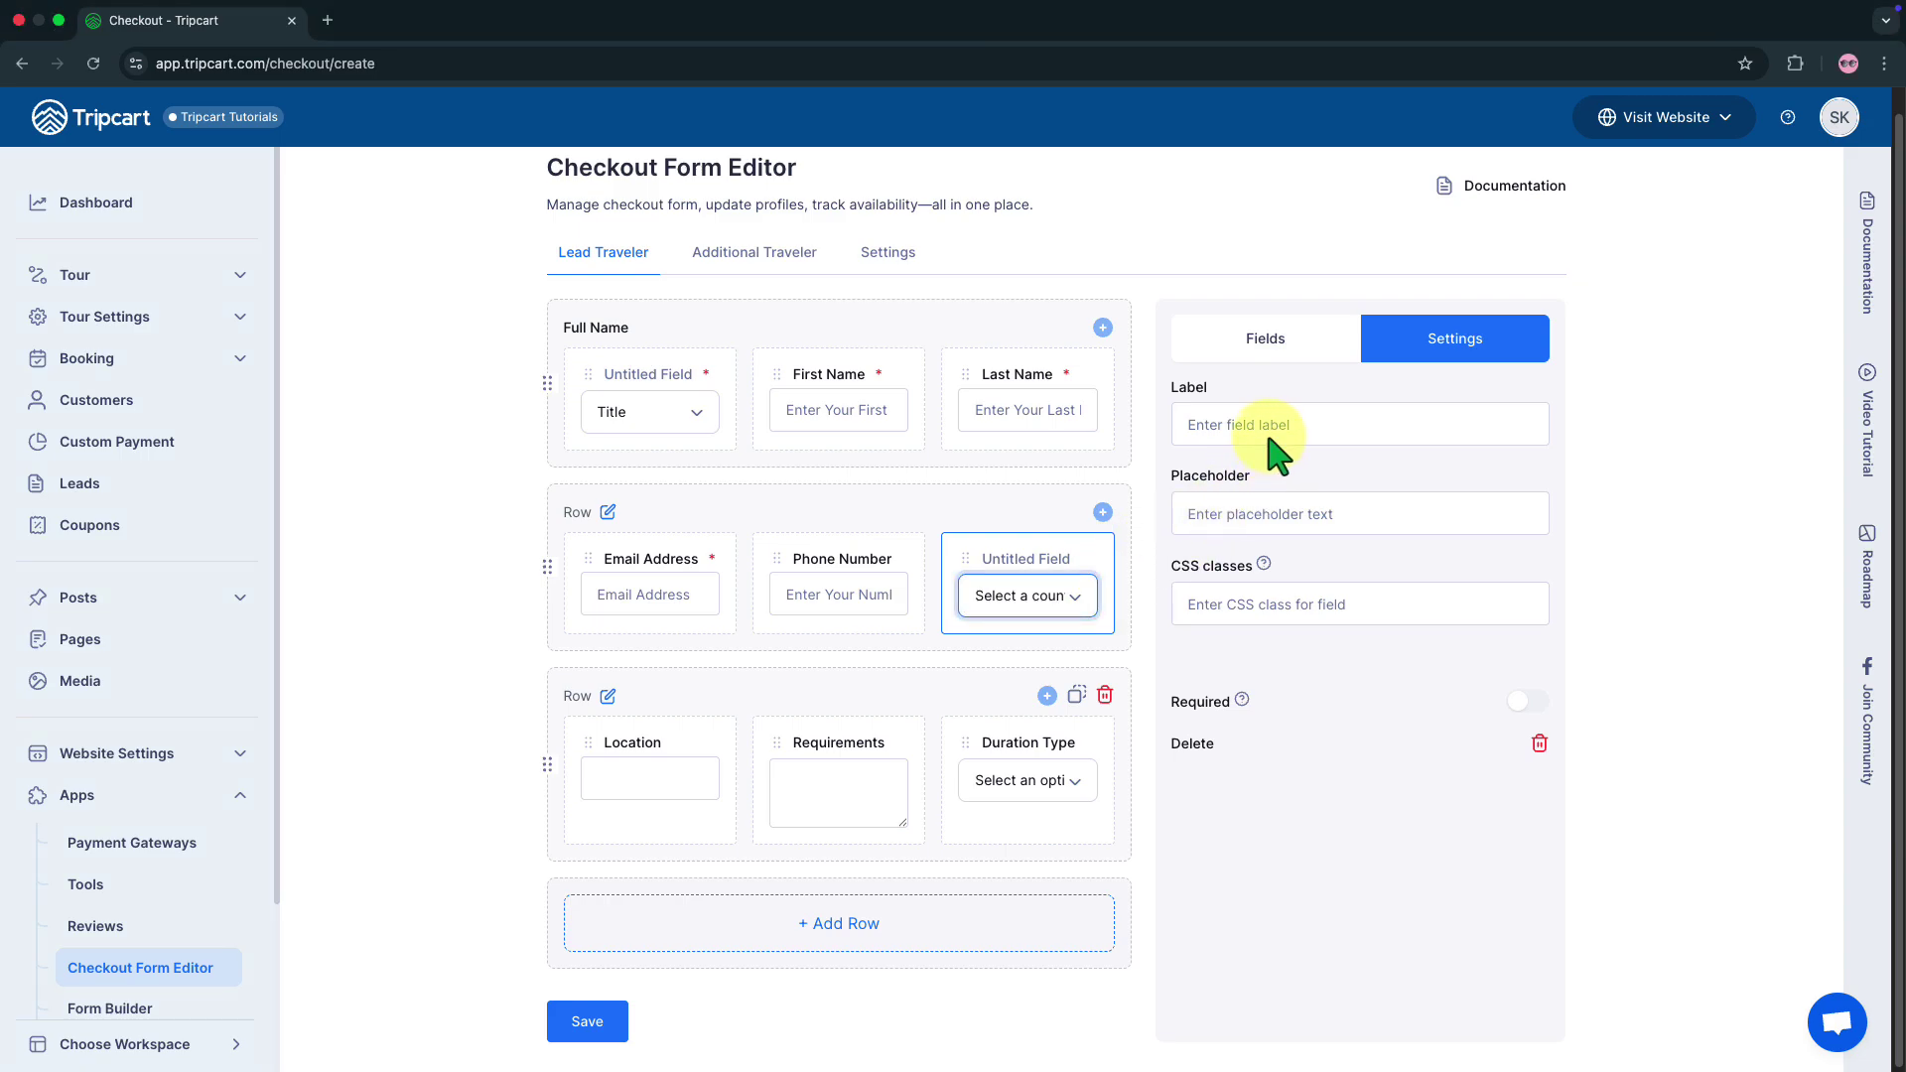
click(1271, 427)
text(Country)
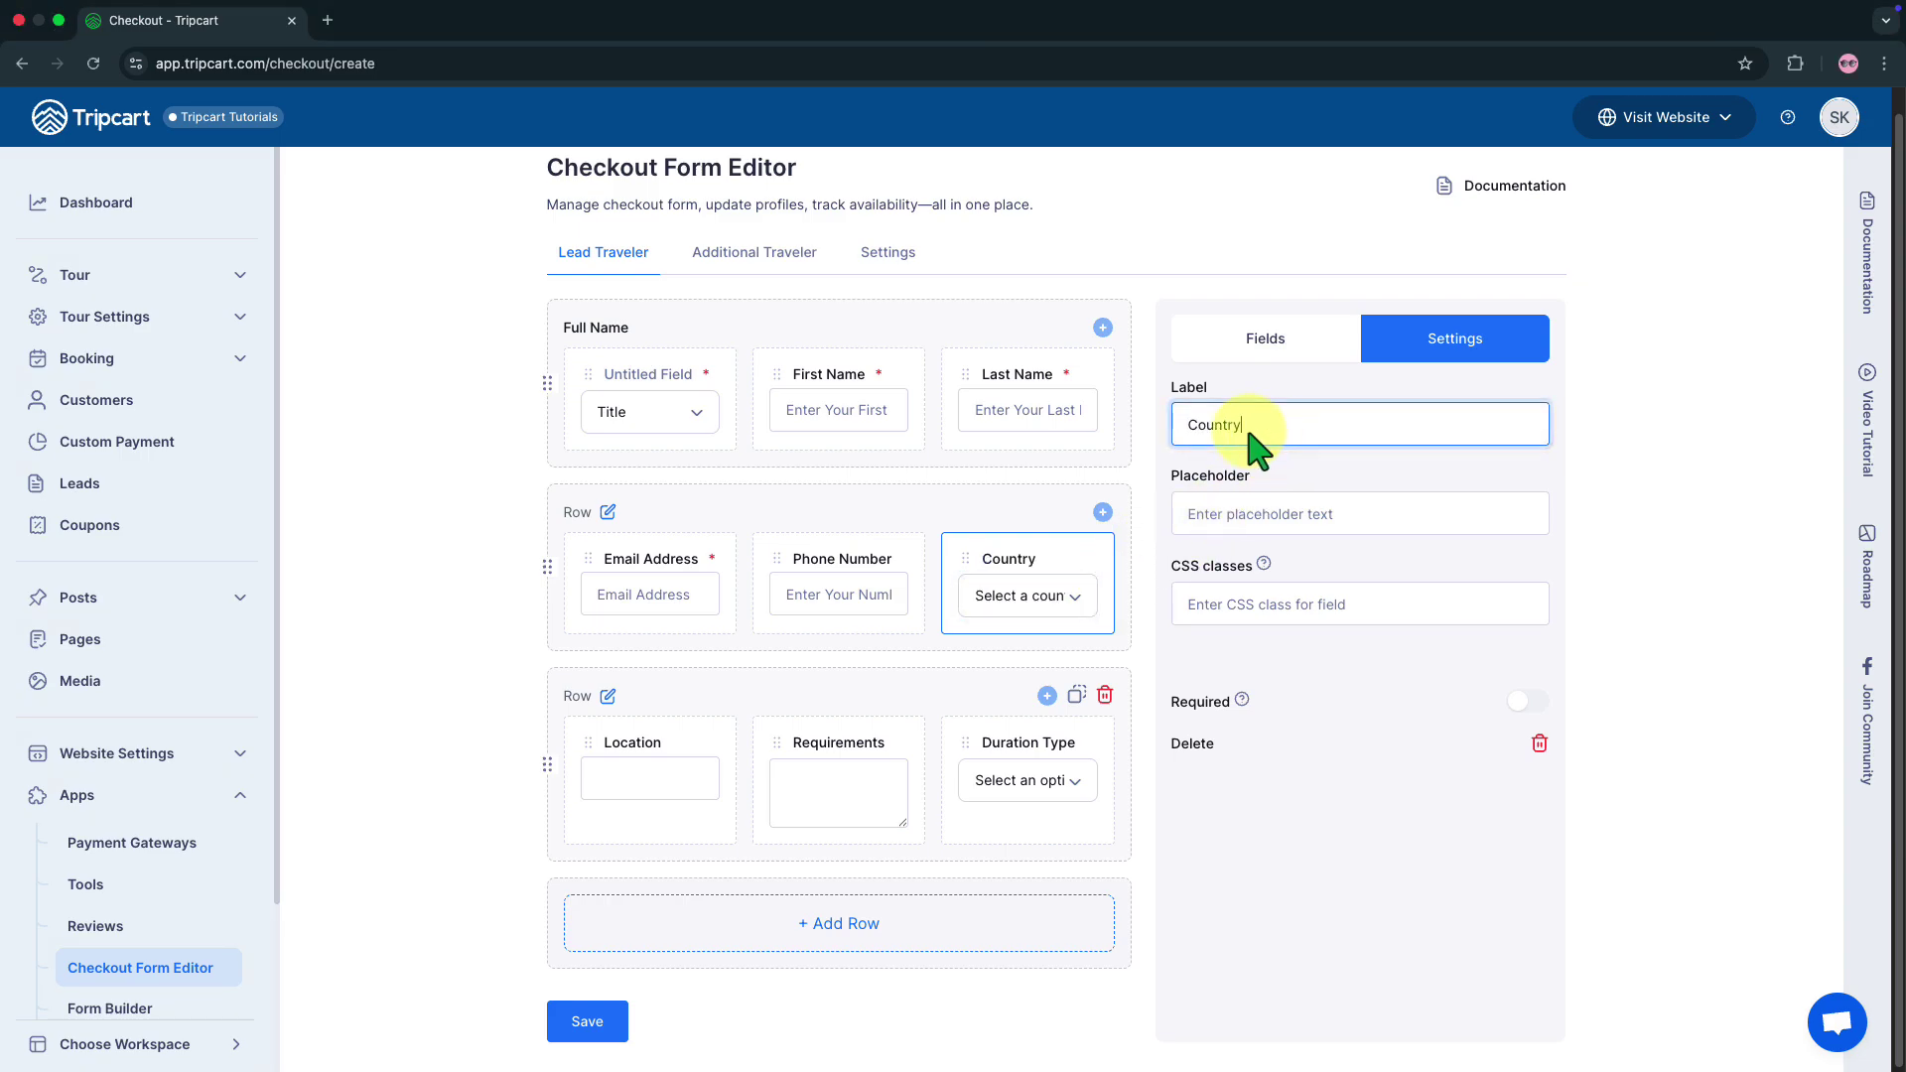
click(1245, 526)
text(Select Your C)
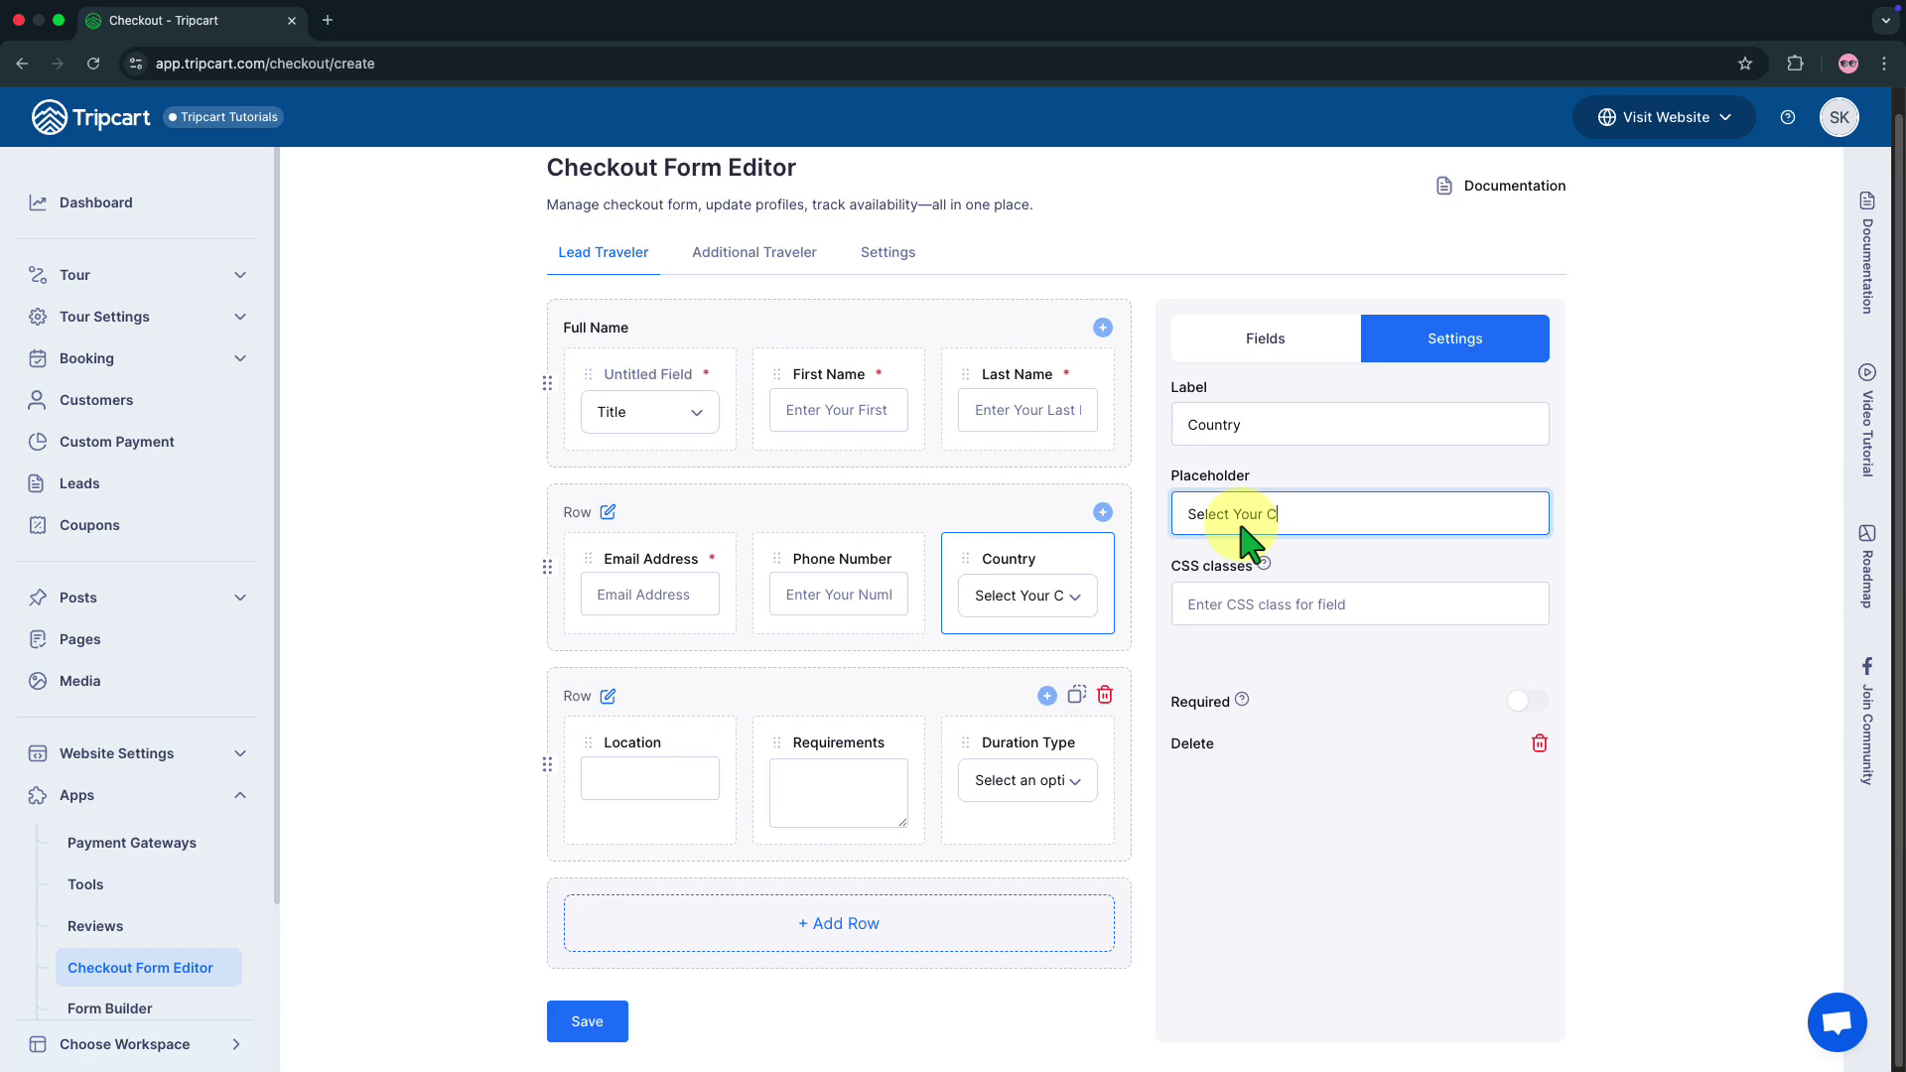
text(ountry)
mouse_move(1265, 566)
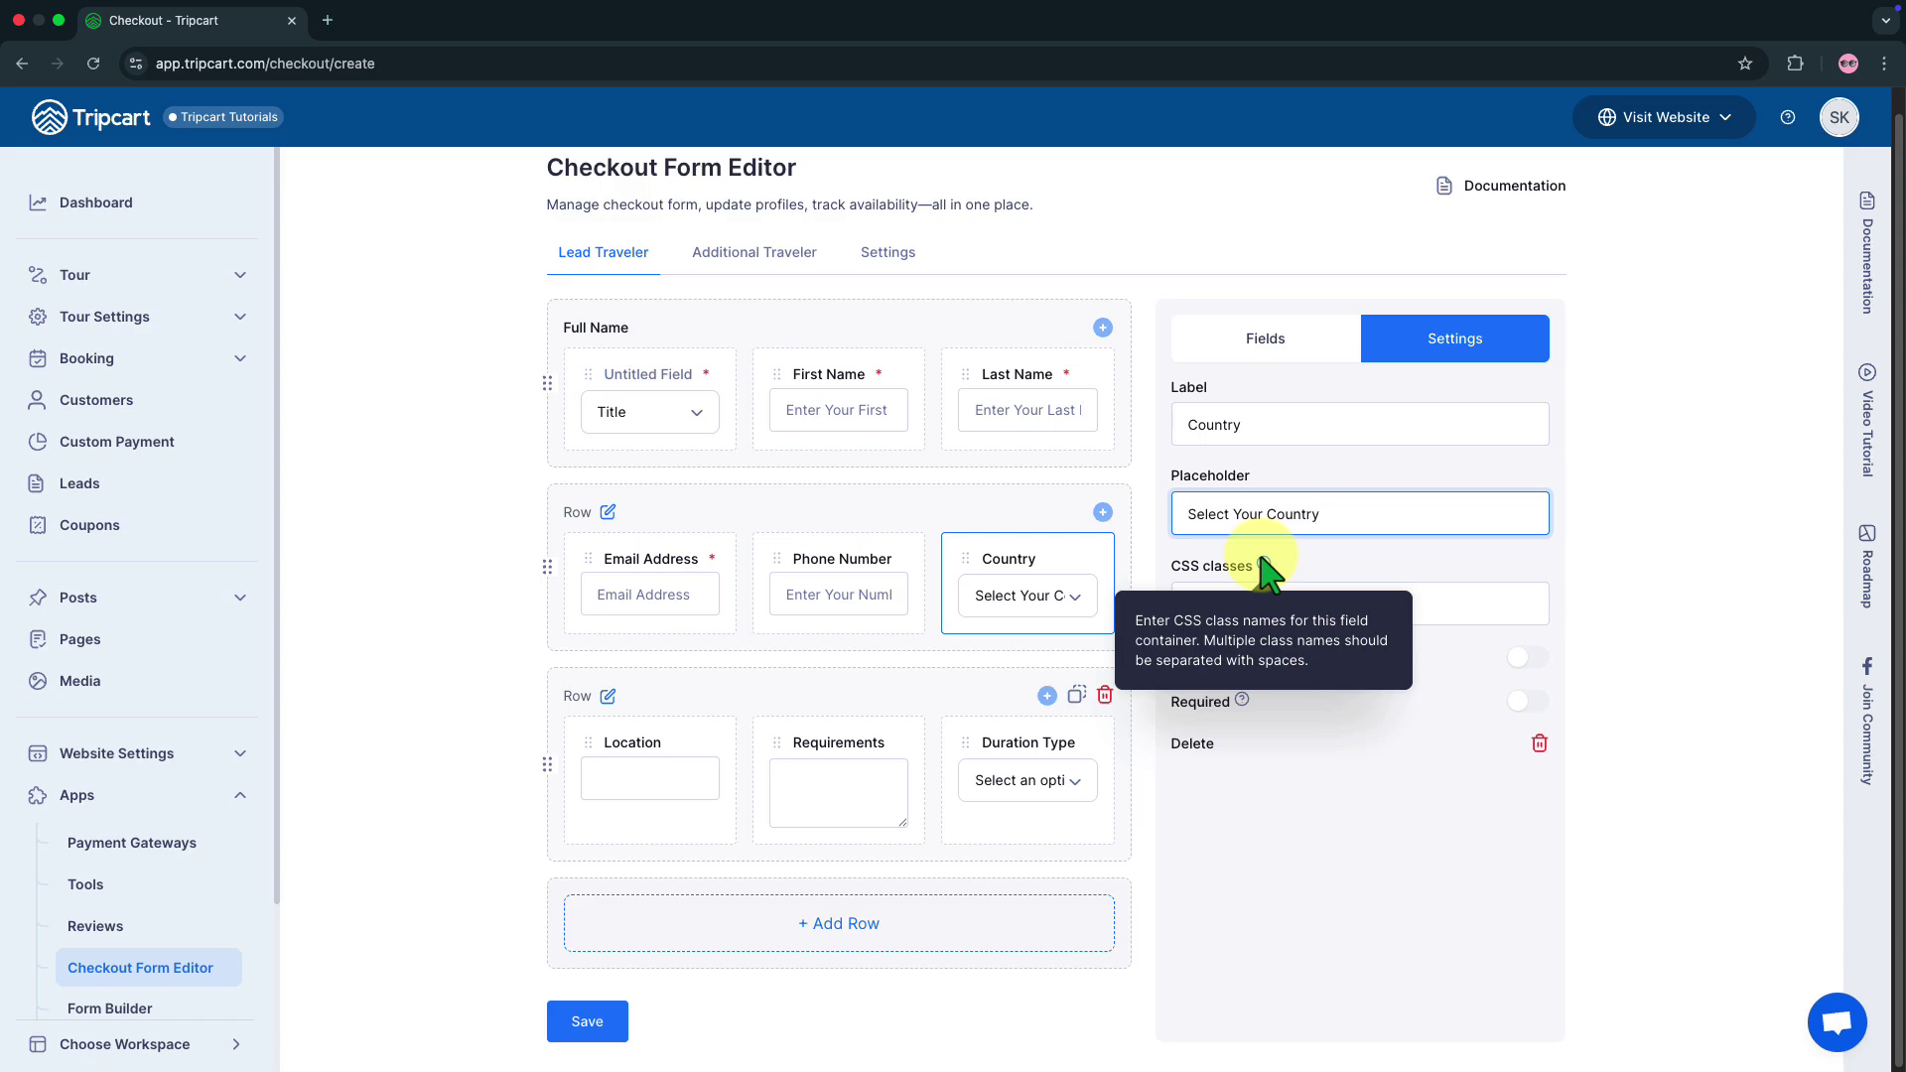
click(1266, 573)
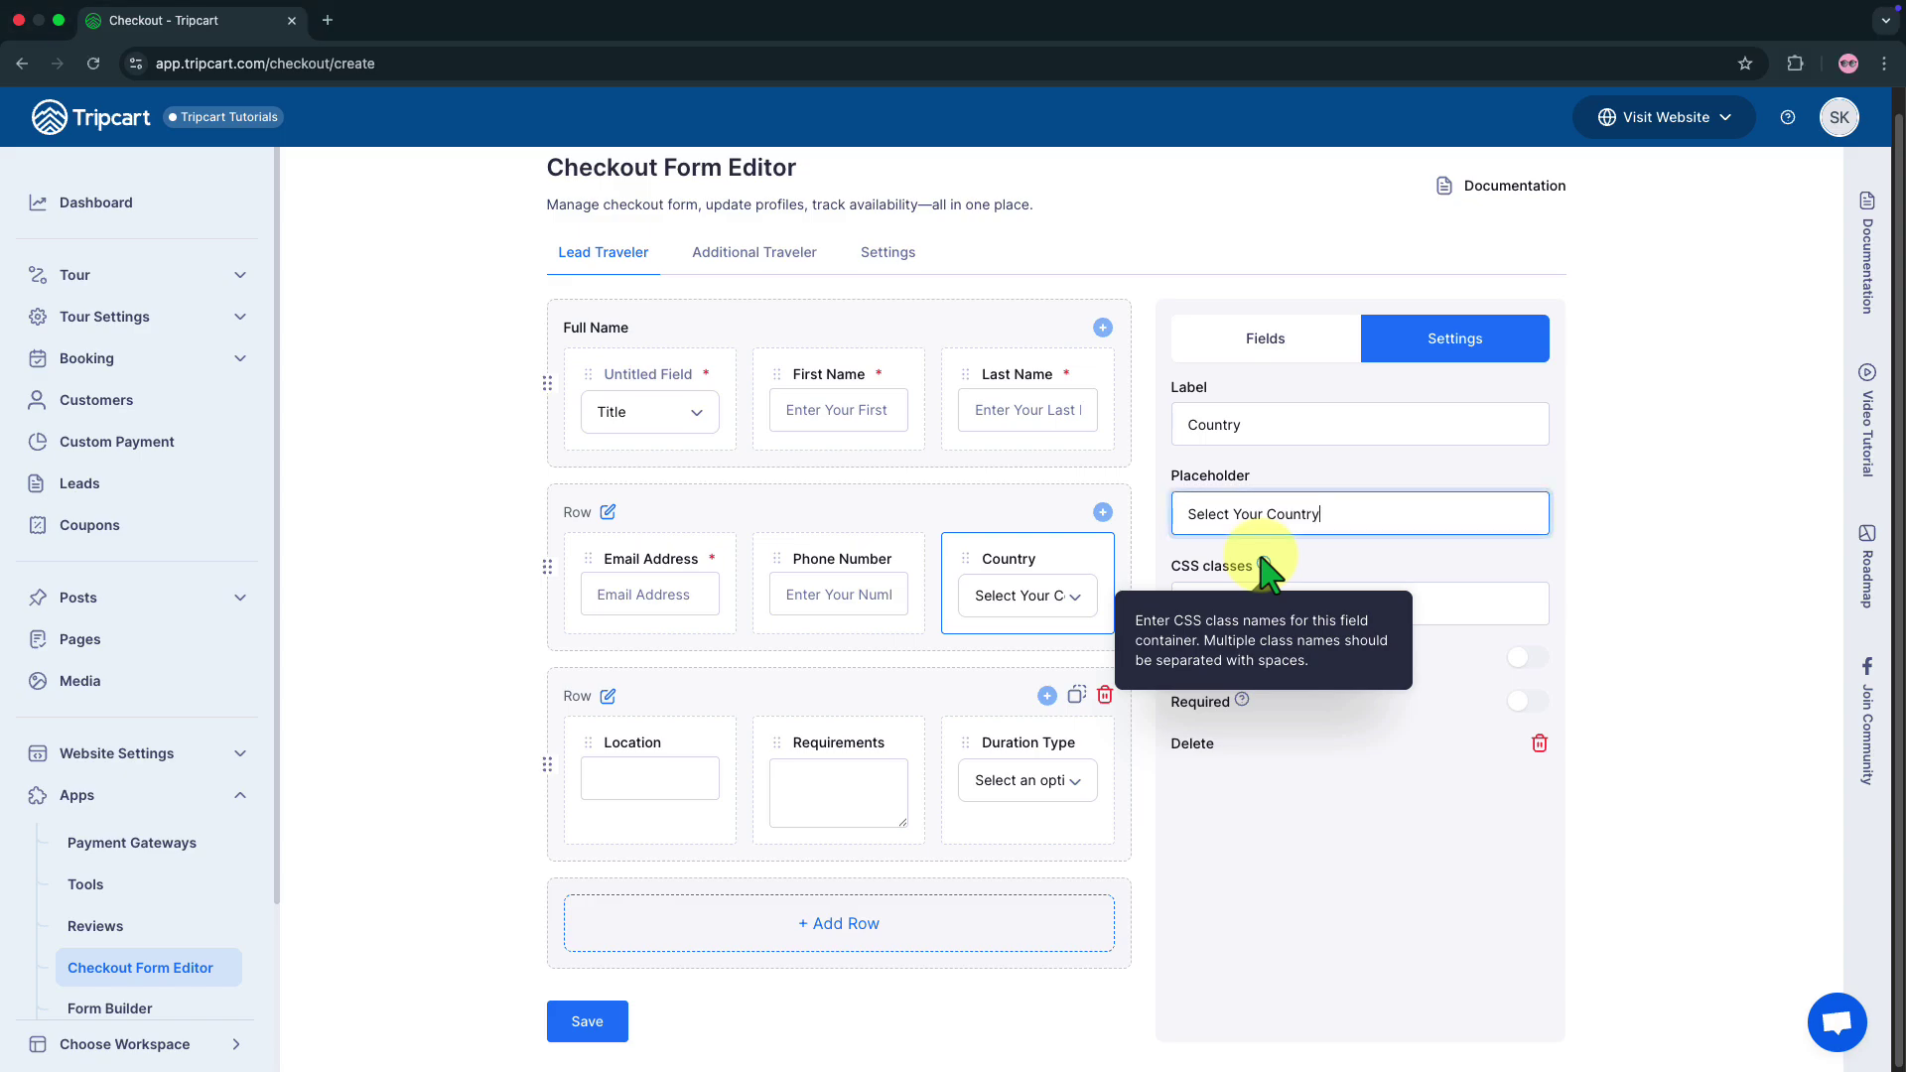
click(1529, 703)
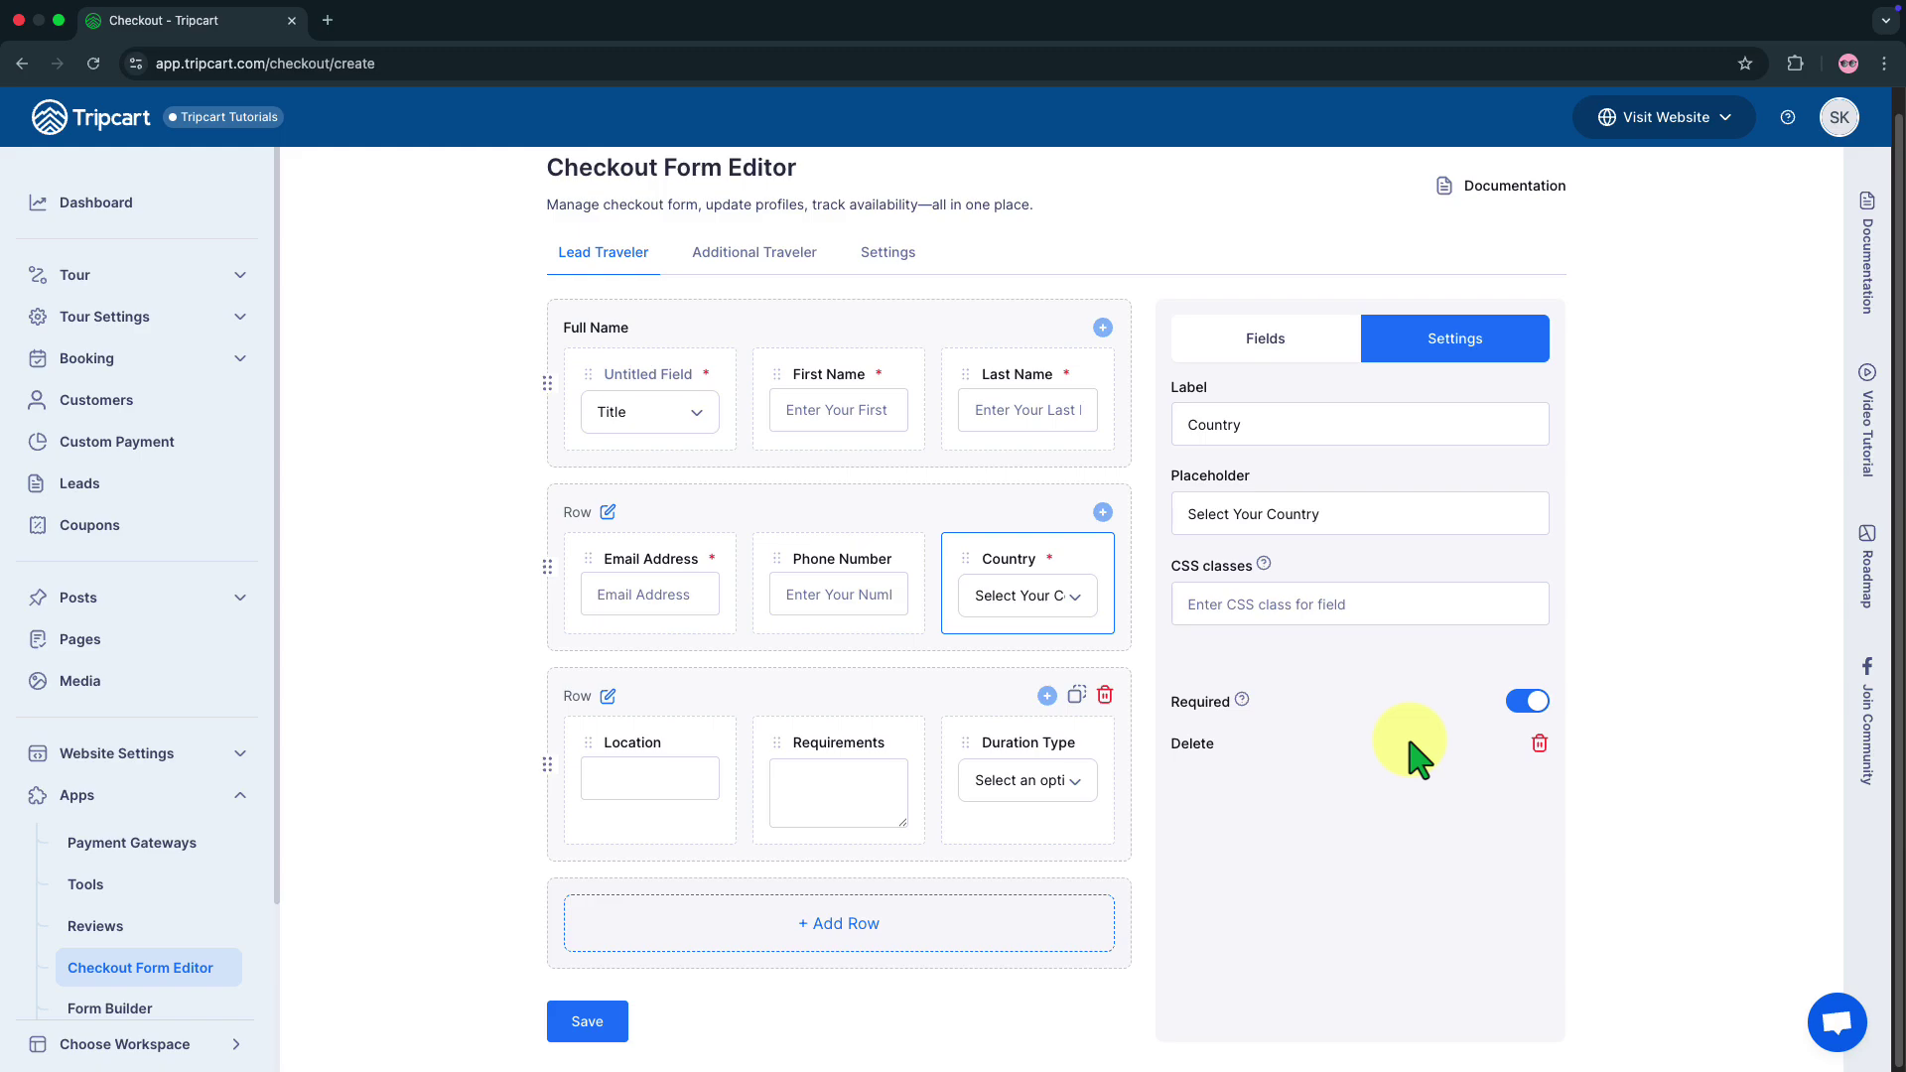
- Turn Show Additional Traveler Info and Show Country Code off and back on in the checkout form's settings
click(783, 269)
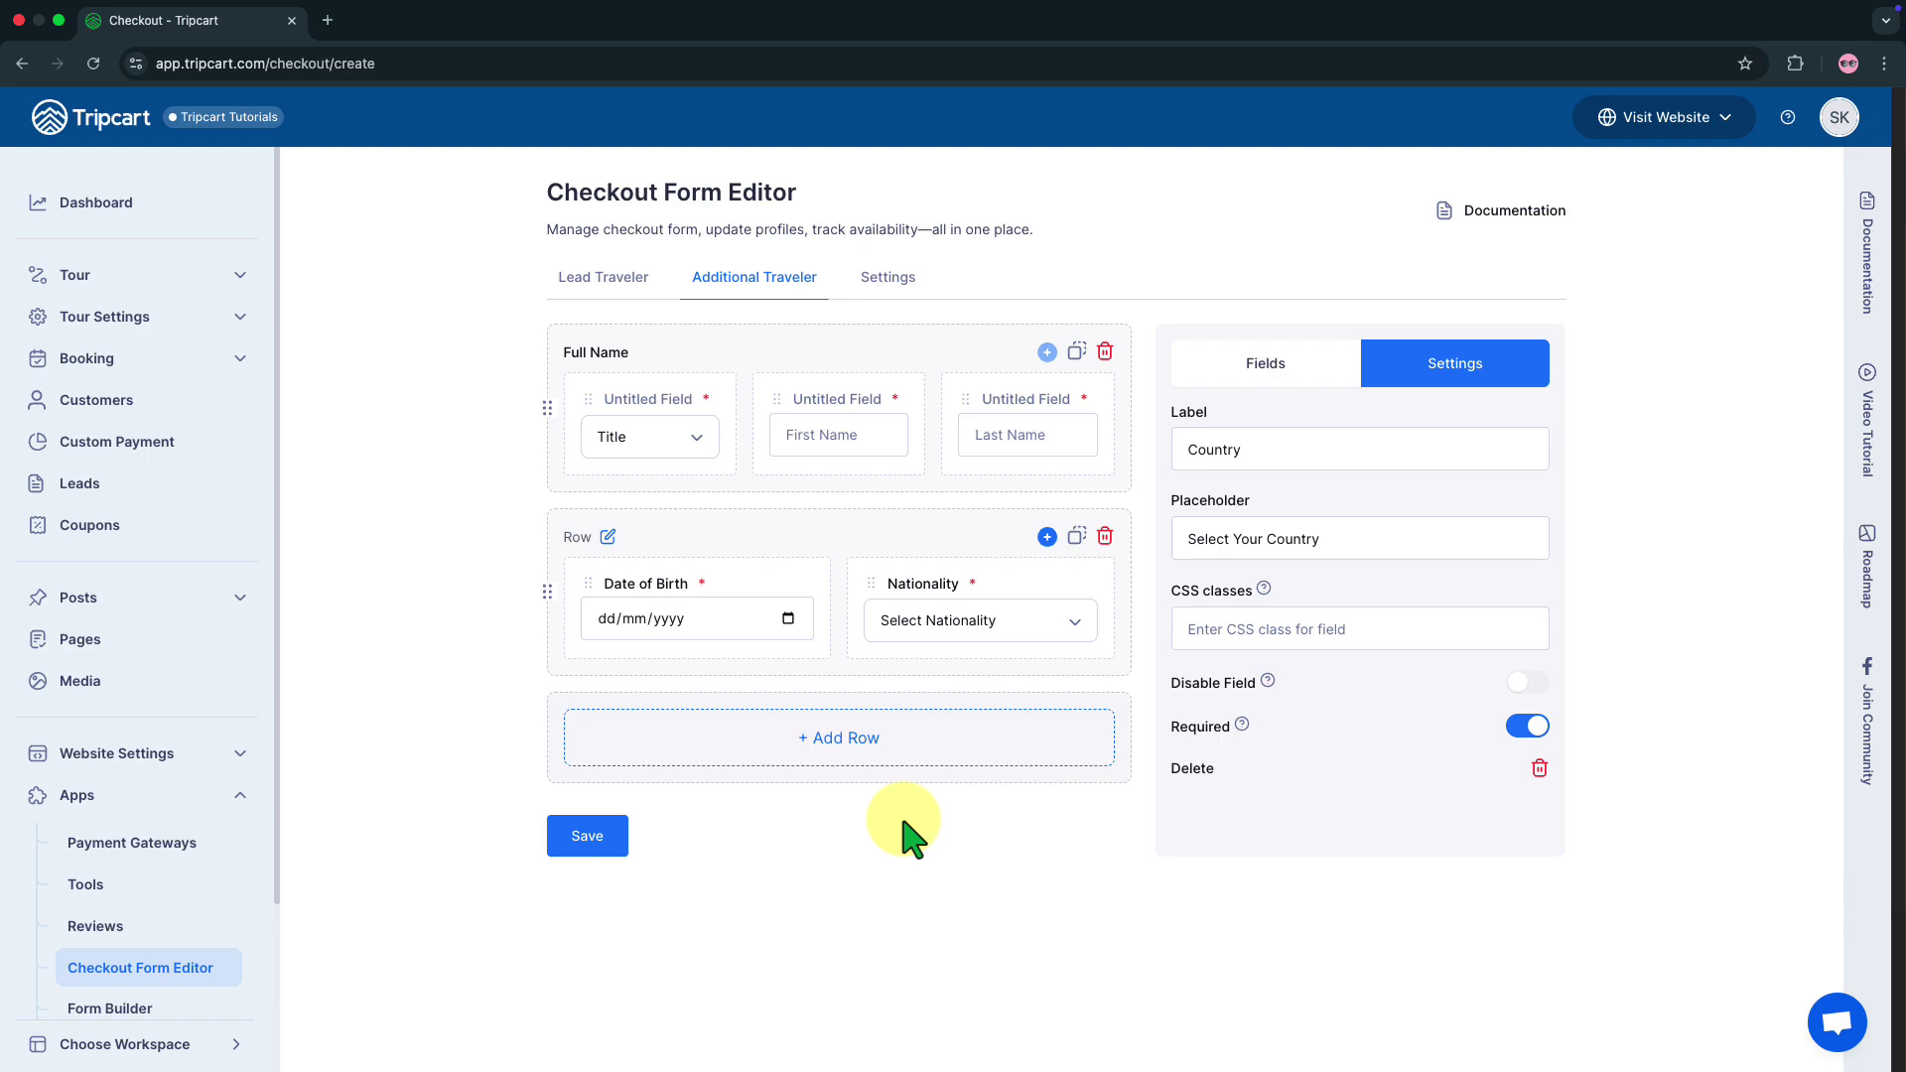
click(905, 290)
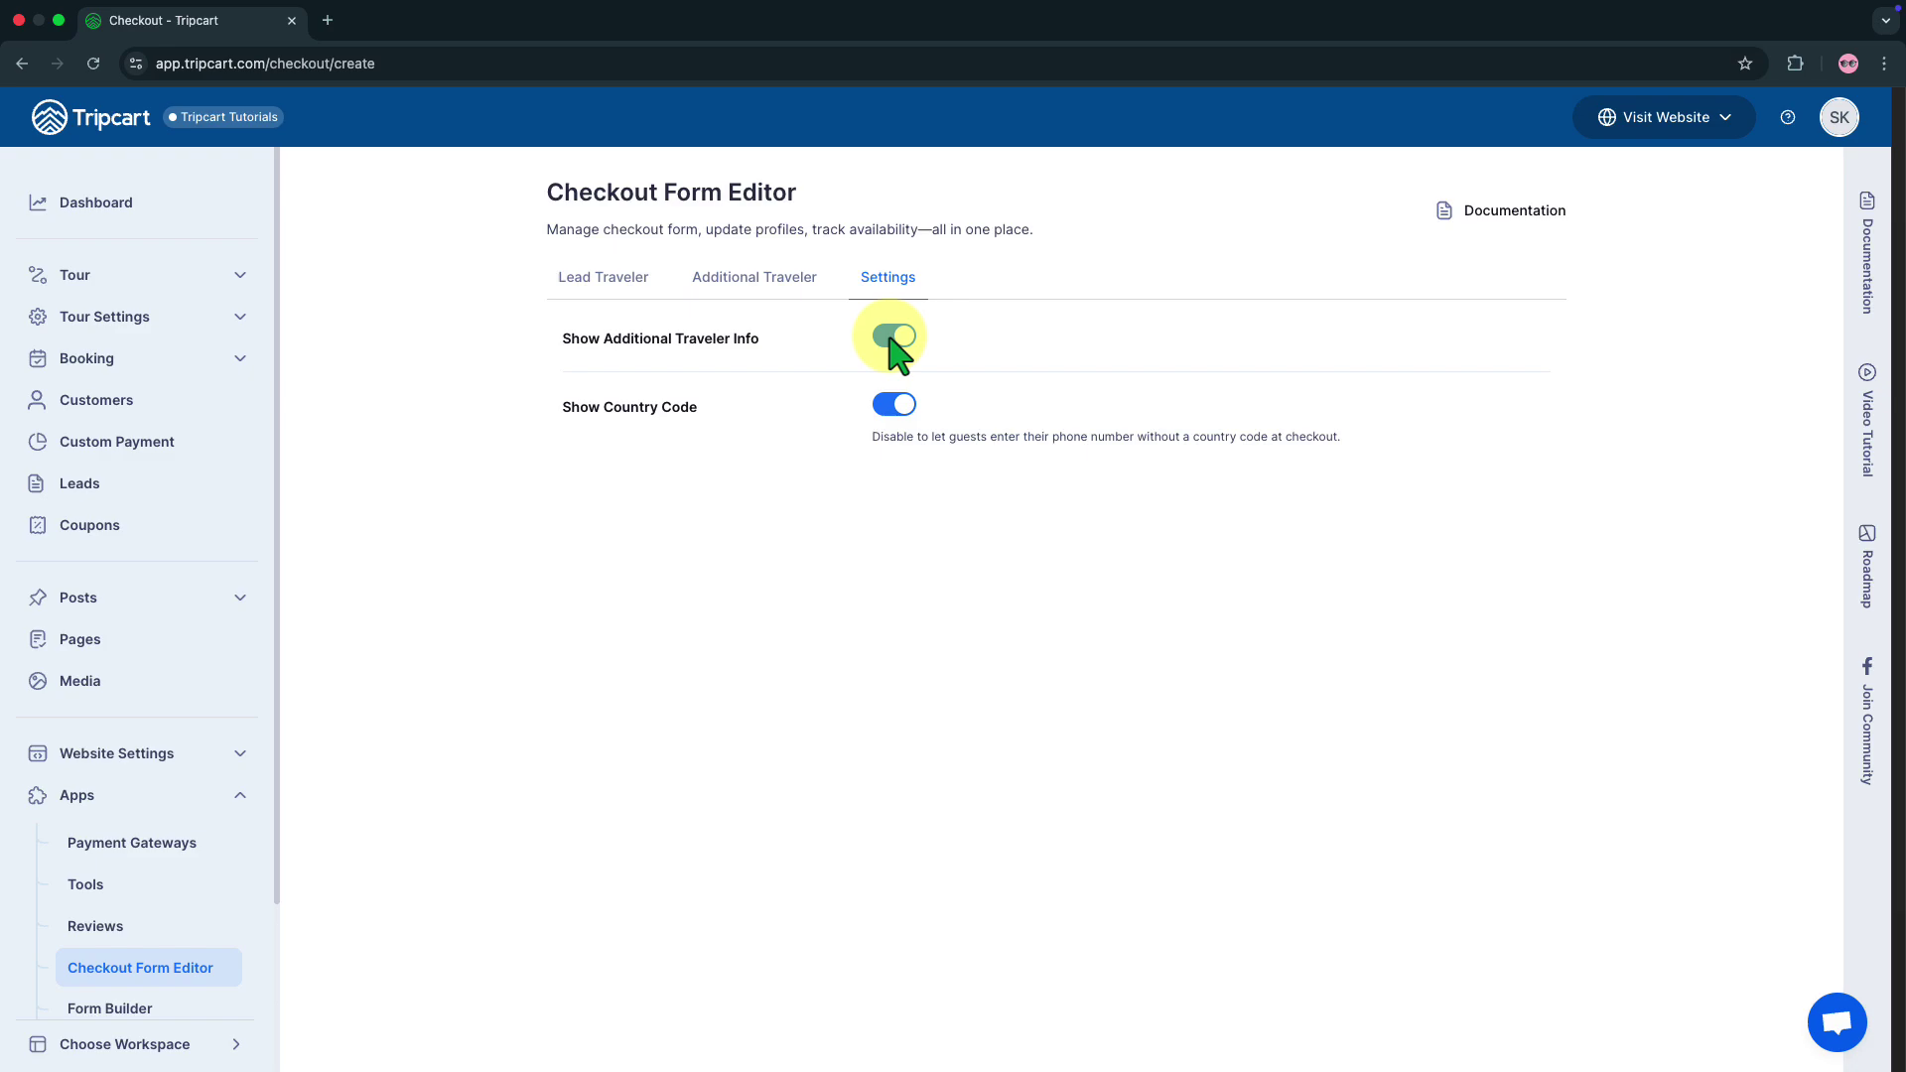
click(891, 340)
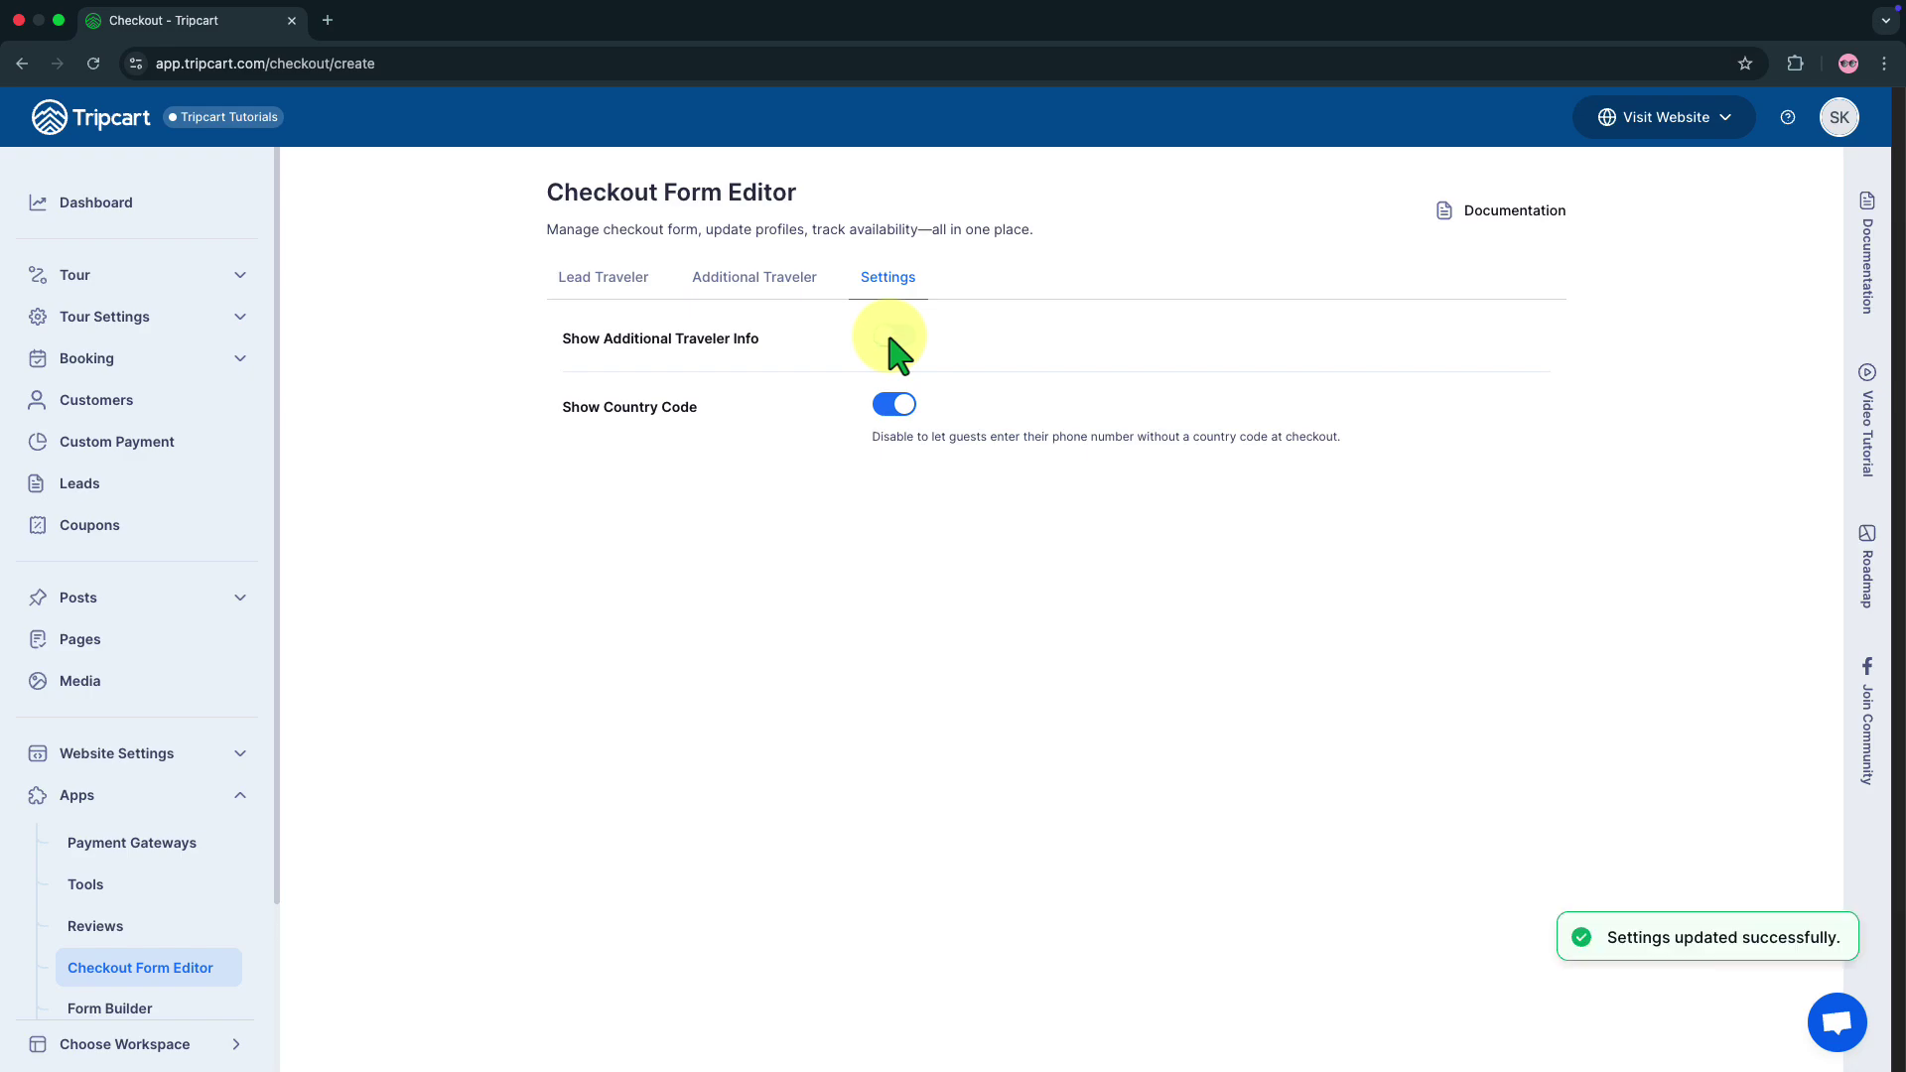
click(892, 340)
click(890, 419)
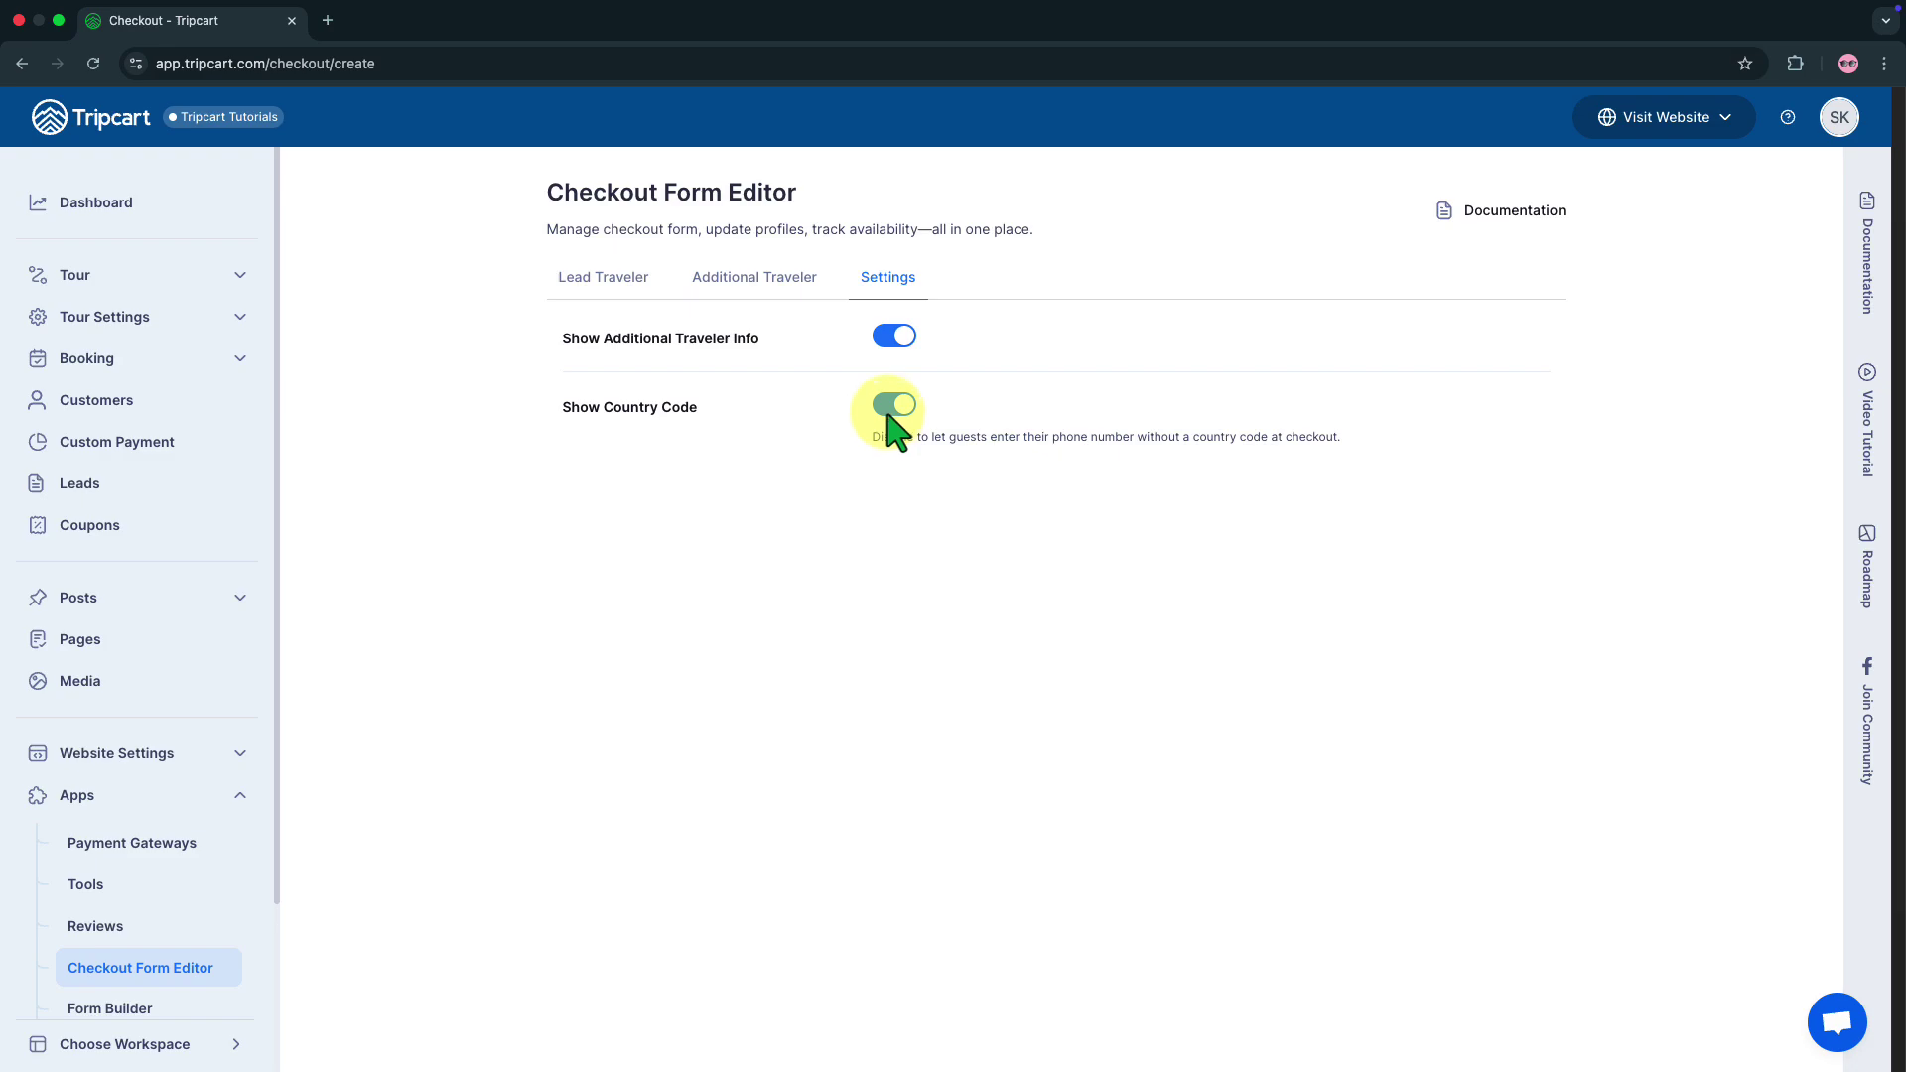
click(892, 411)
click(892, 409)
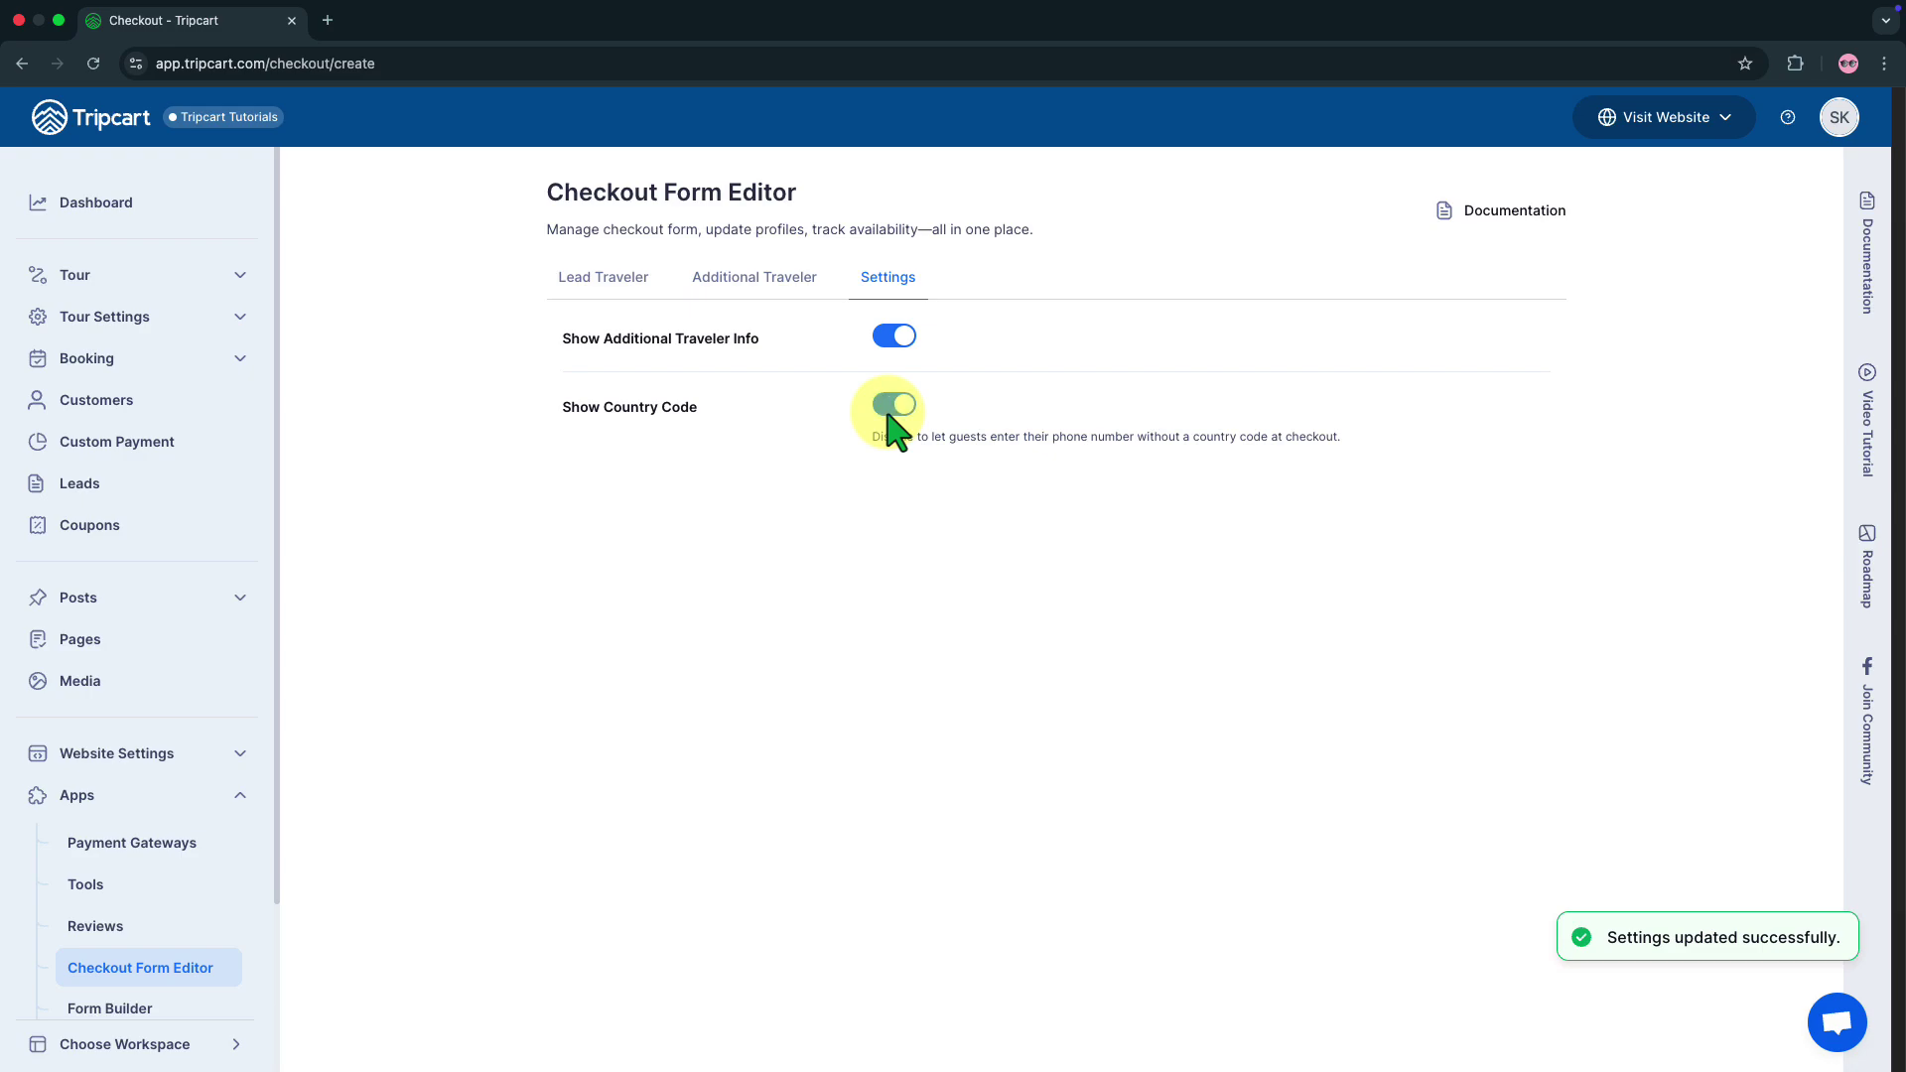
- Save the Lead Traveler form and open the live website
click(603, 280)
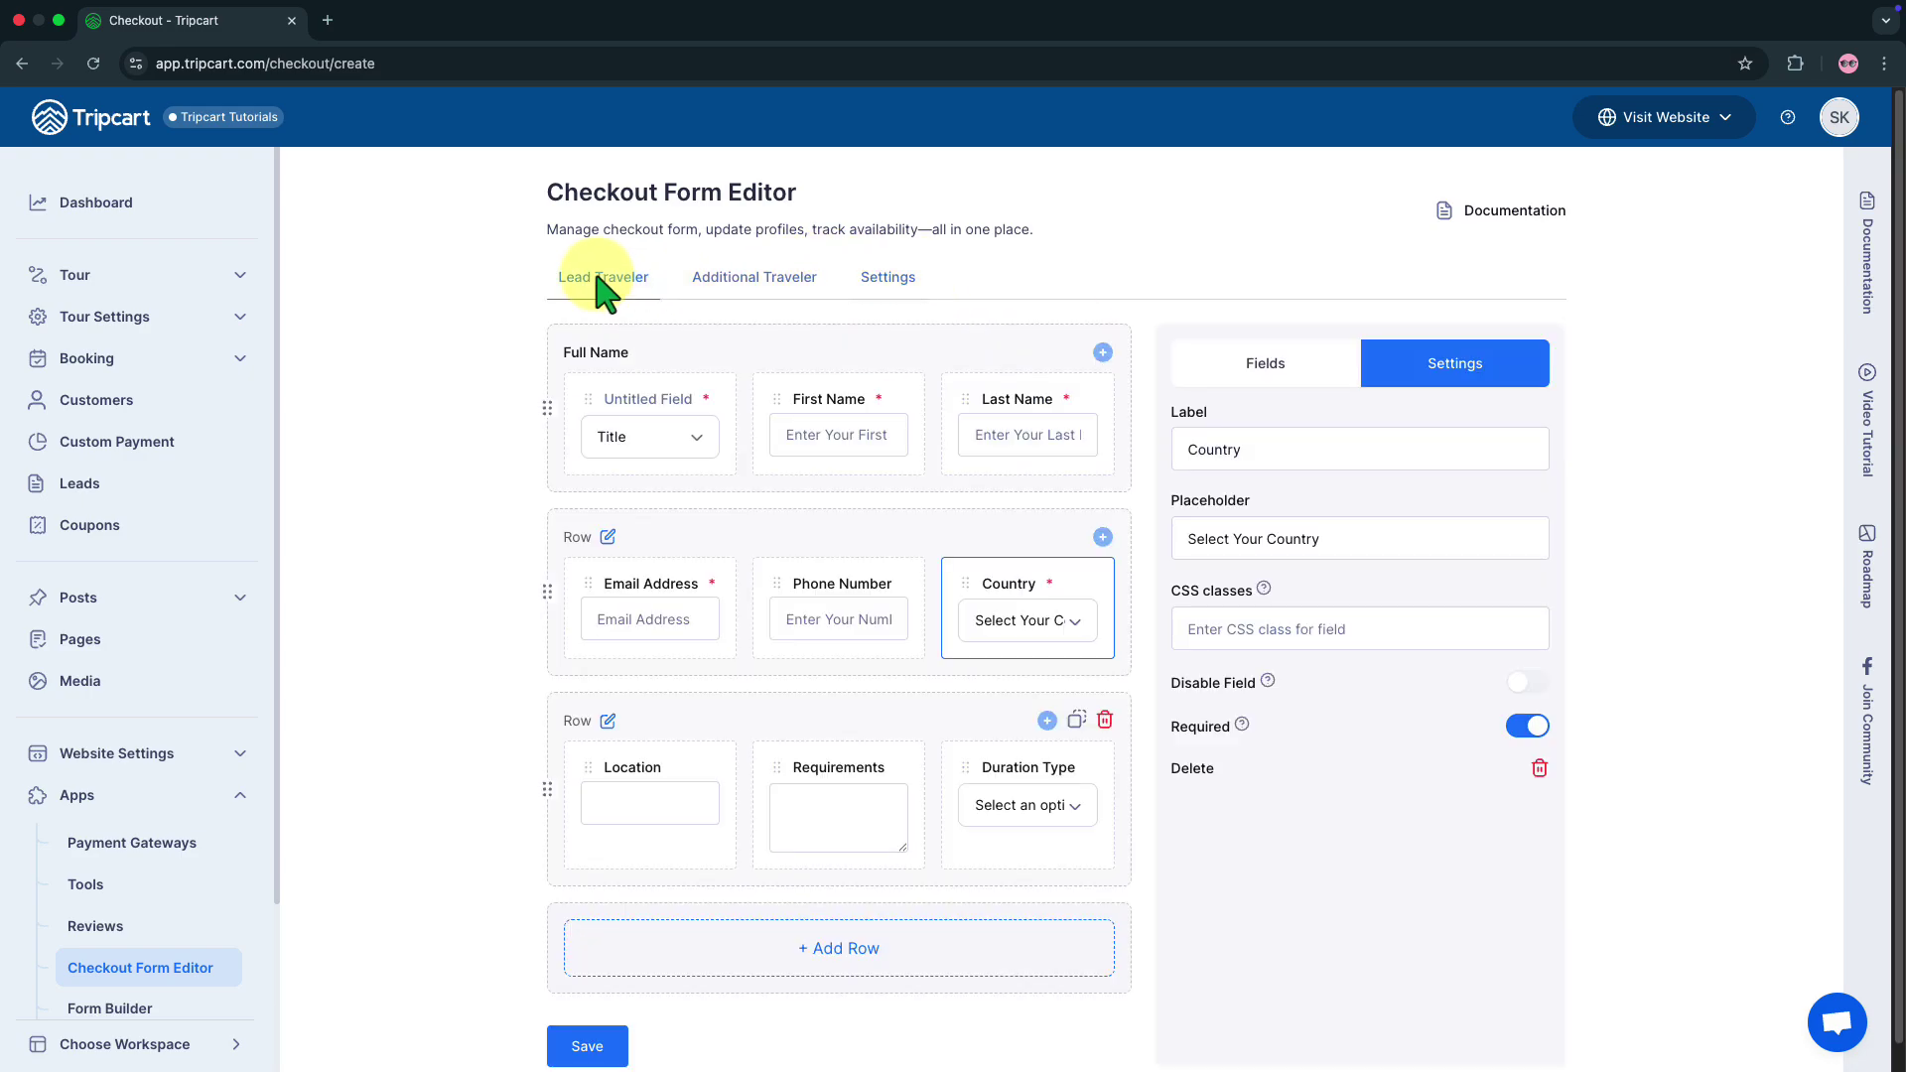
scroll(694, 778, down, 1)
click(587, 1020)
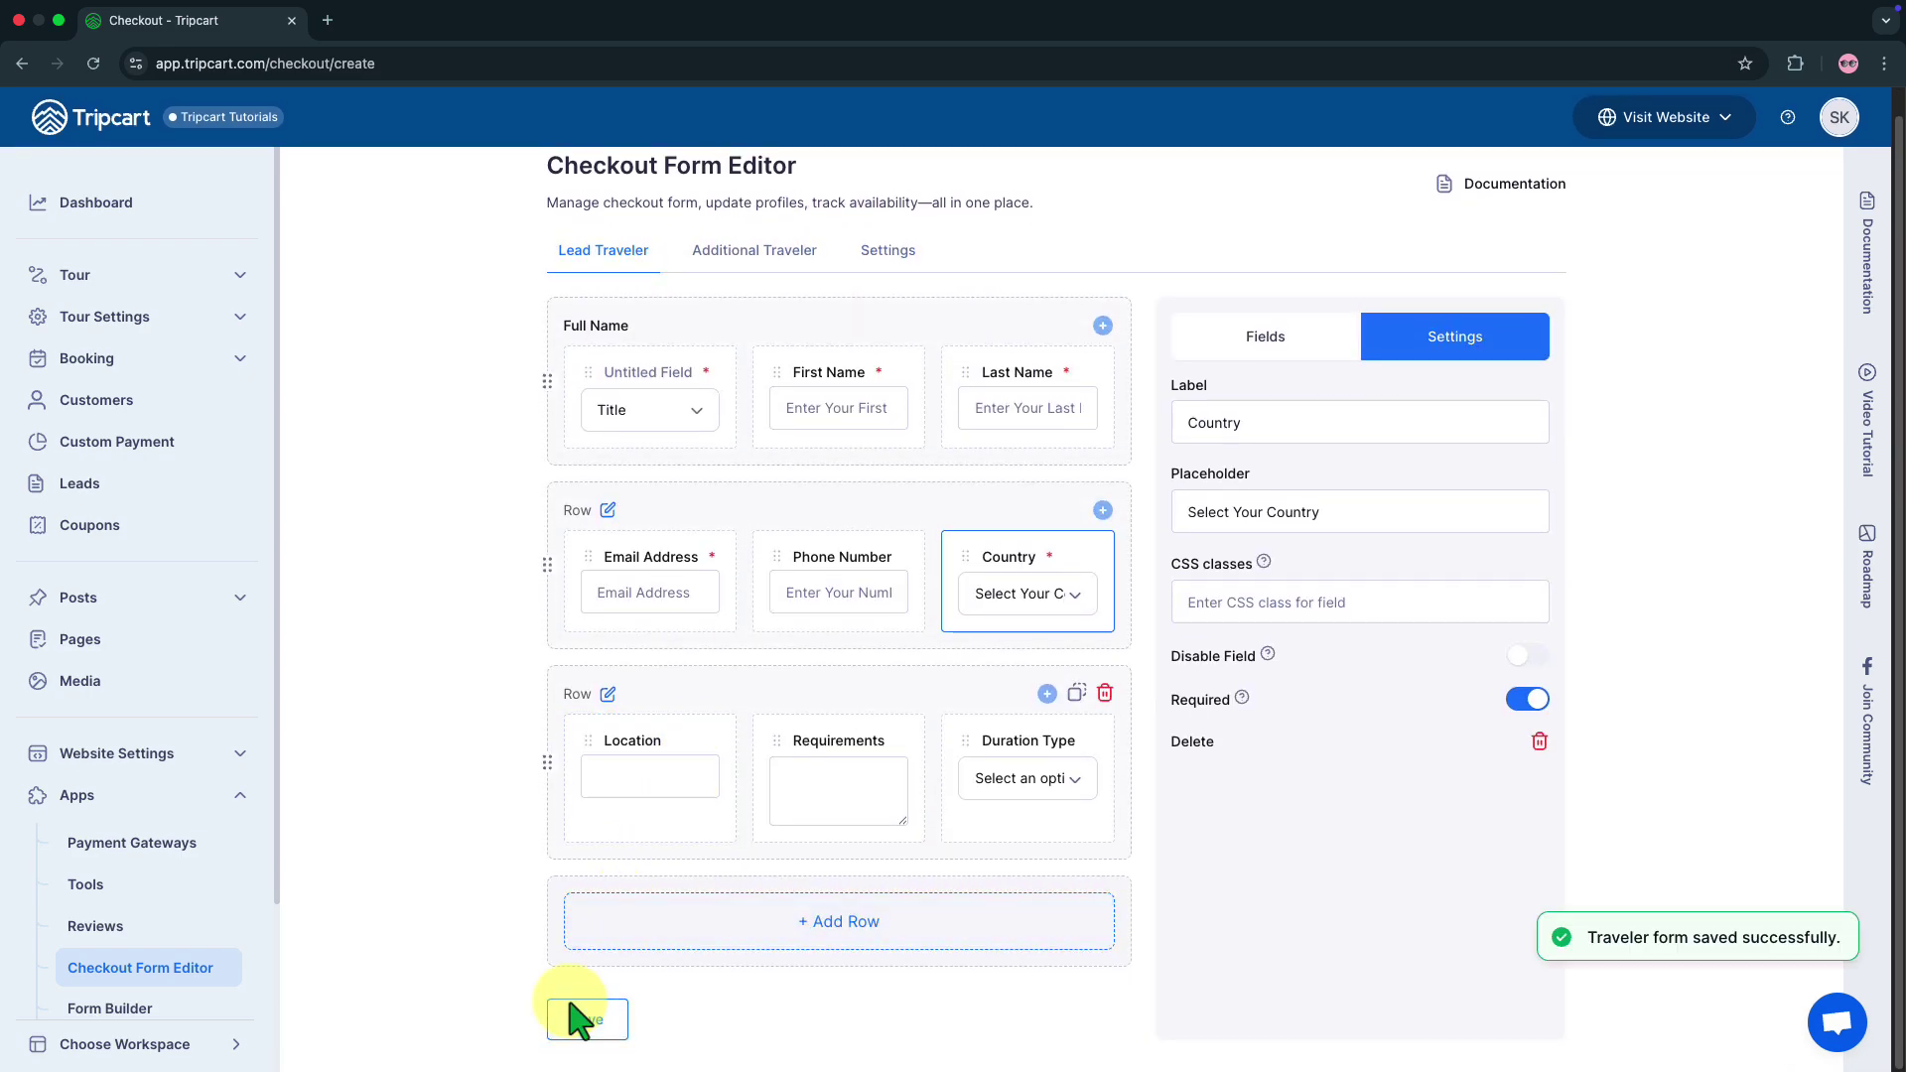
click(1629, 111)
click(1616, 179)
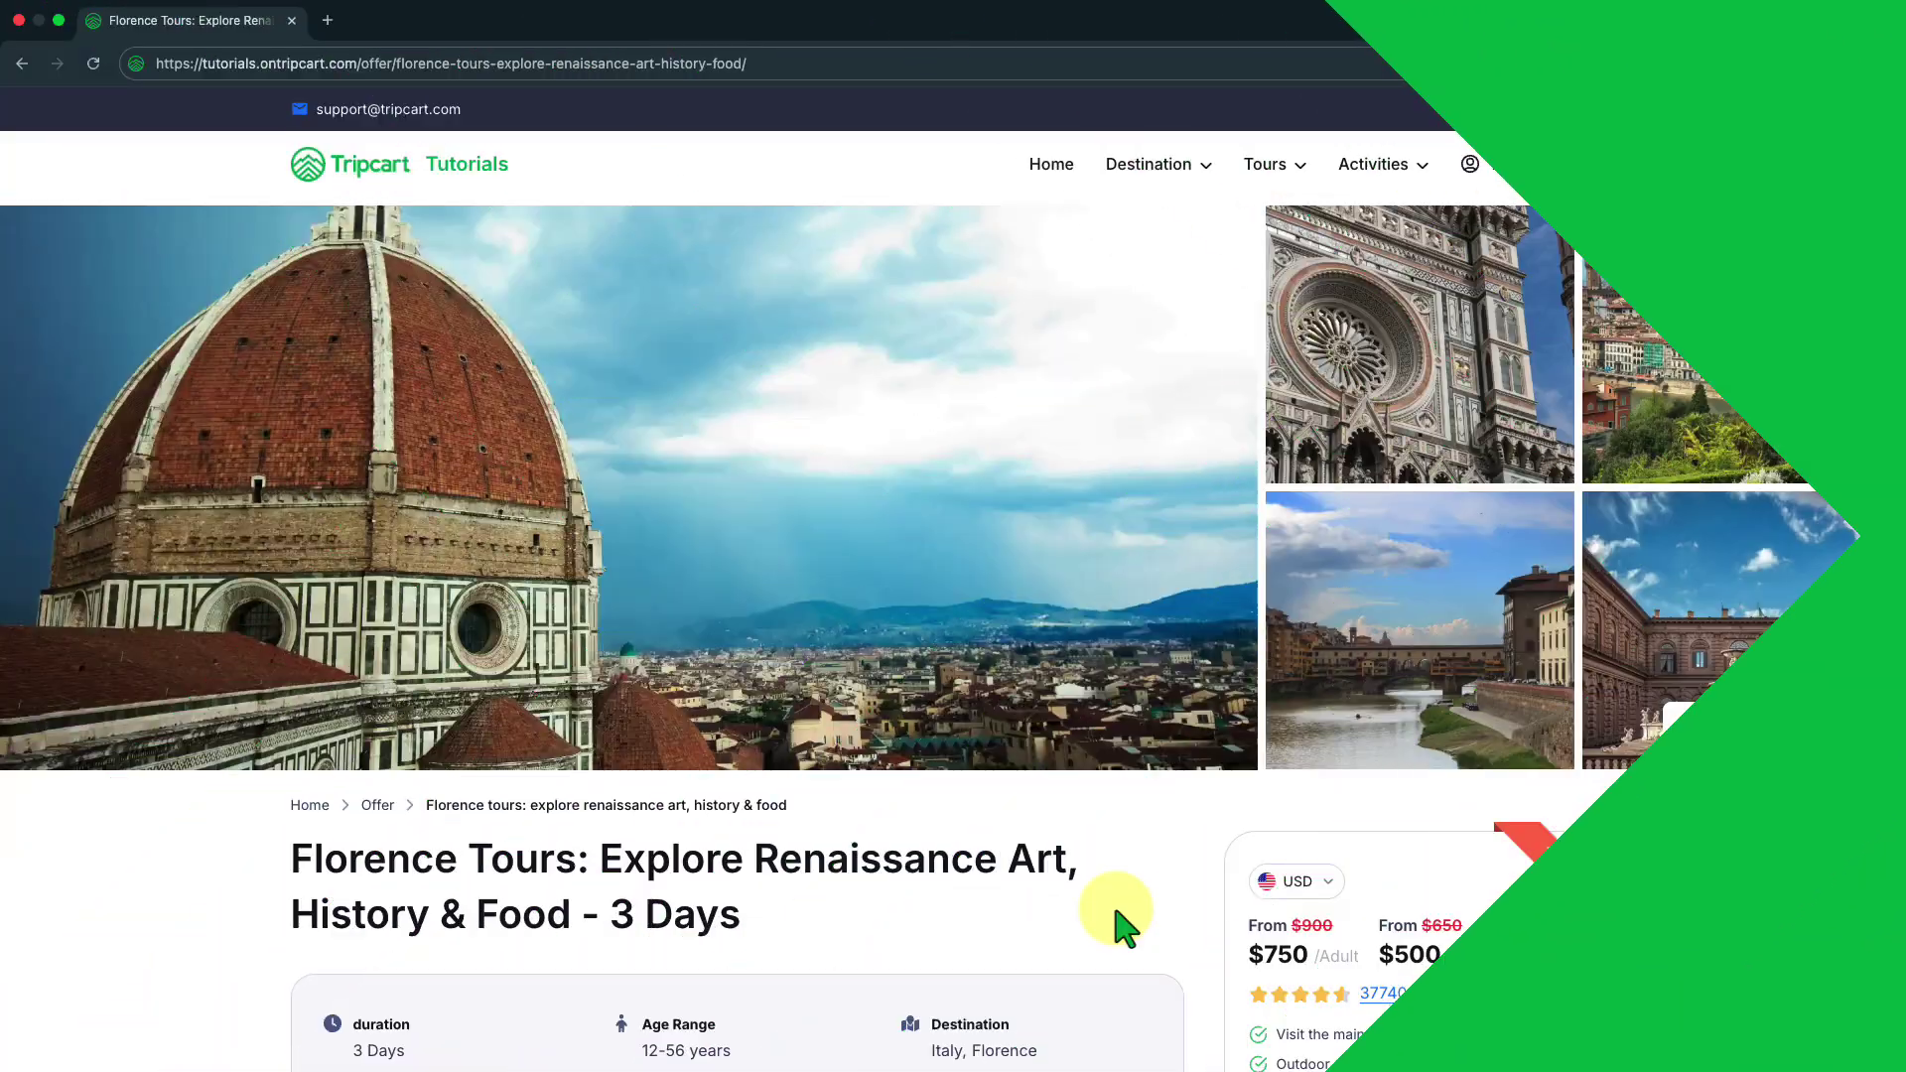
- Start booking the Florence tour for the 01 Jun 2026 to 03 Jun 2026 departure
scroll(1127, 914, down, 2)
click(1281, 1005)
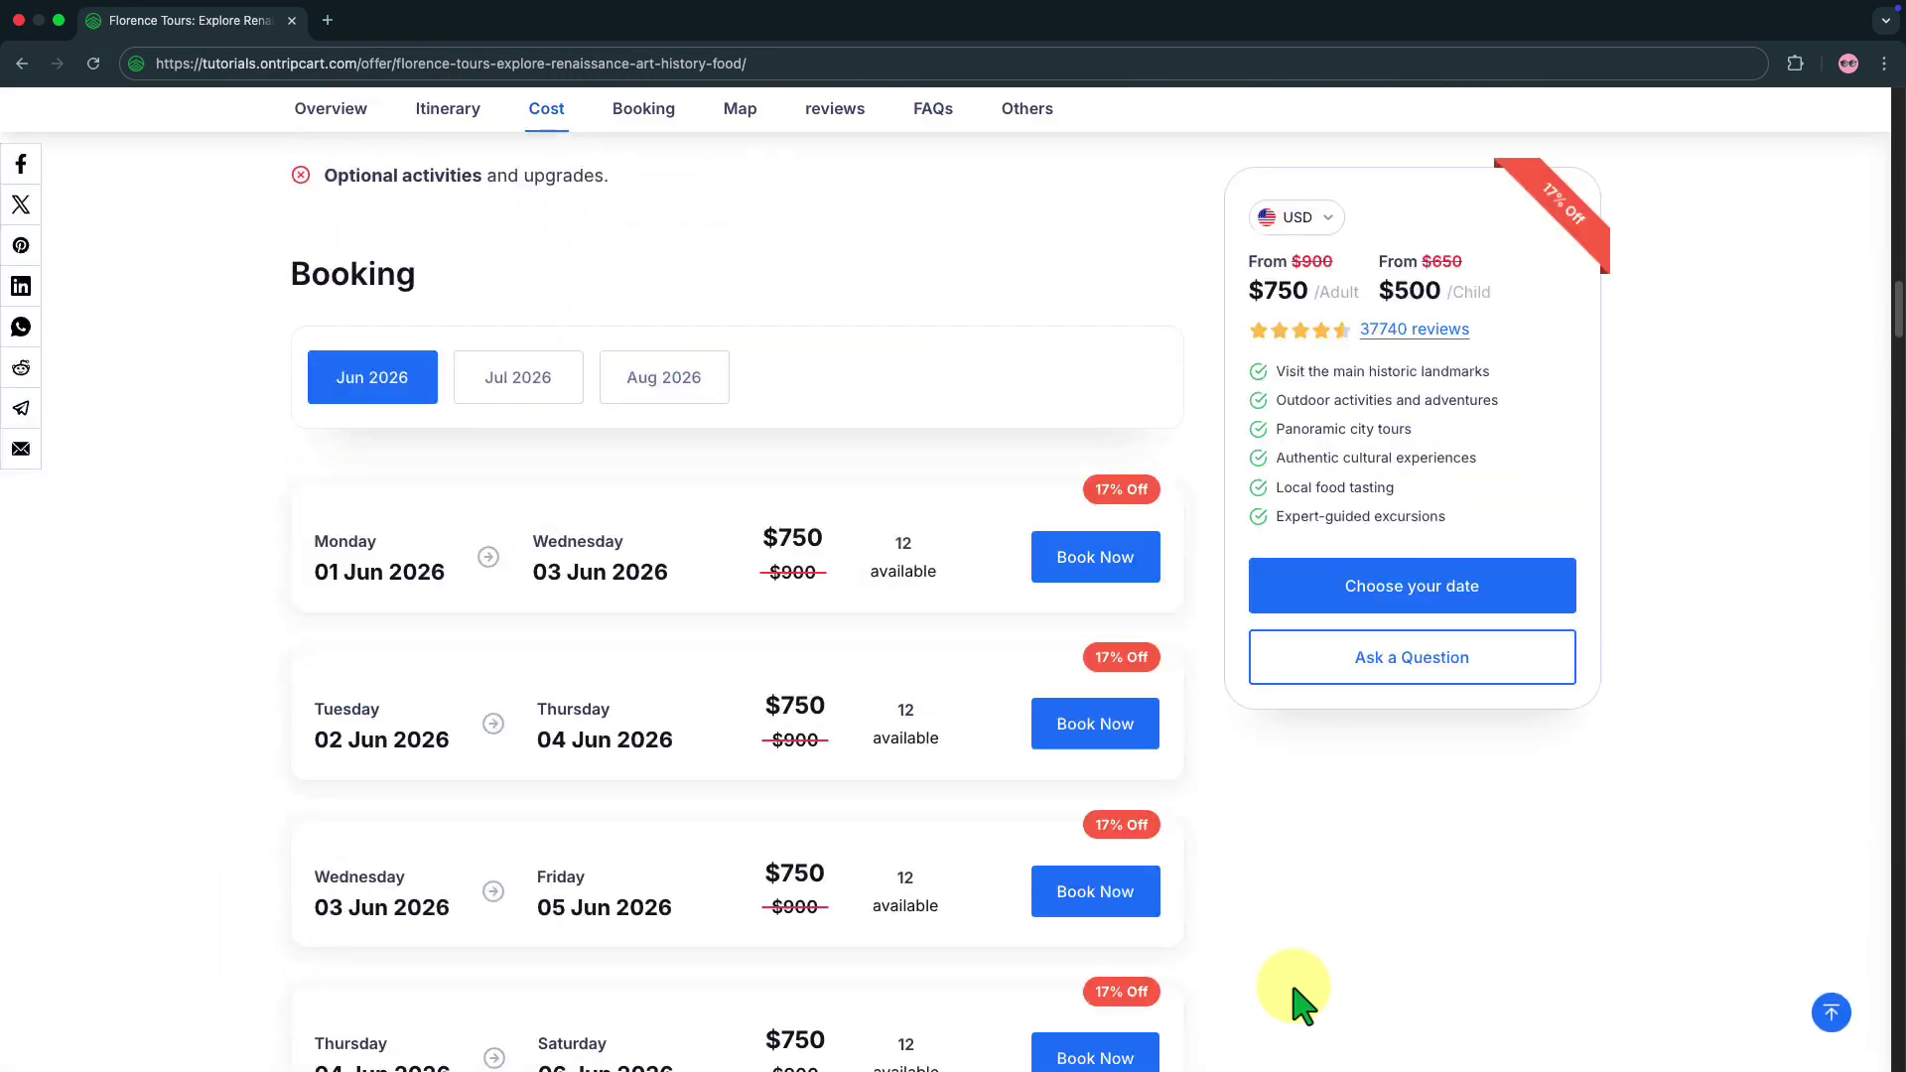
click(1092, 442)
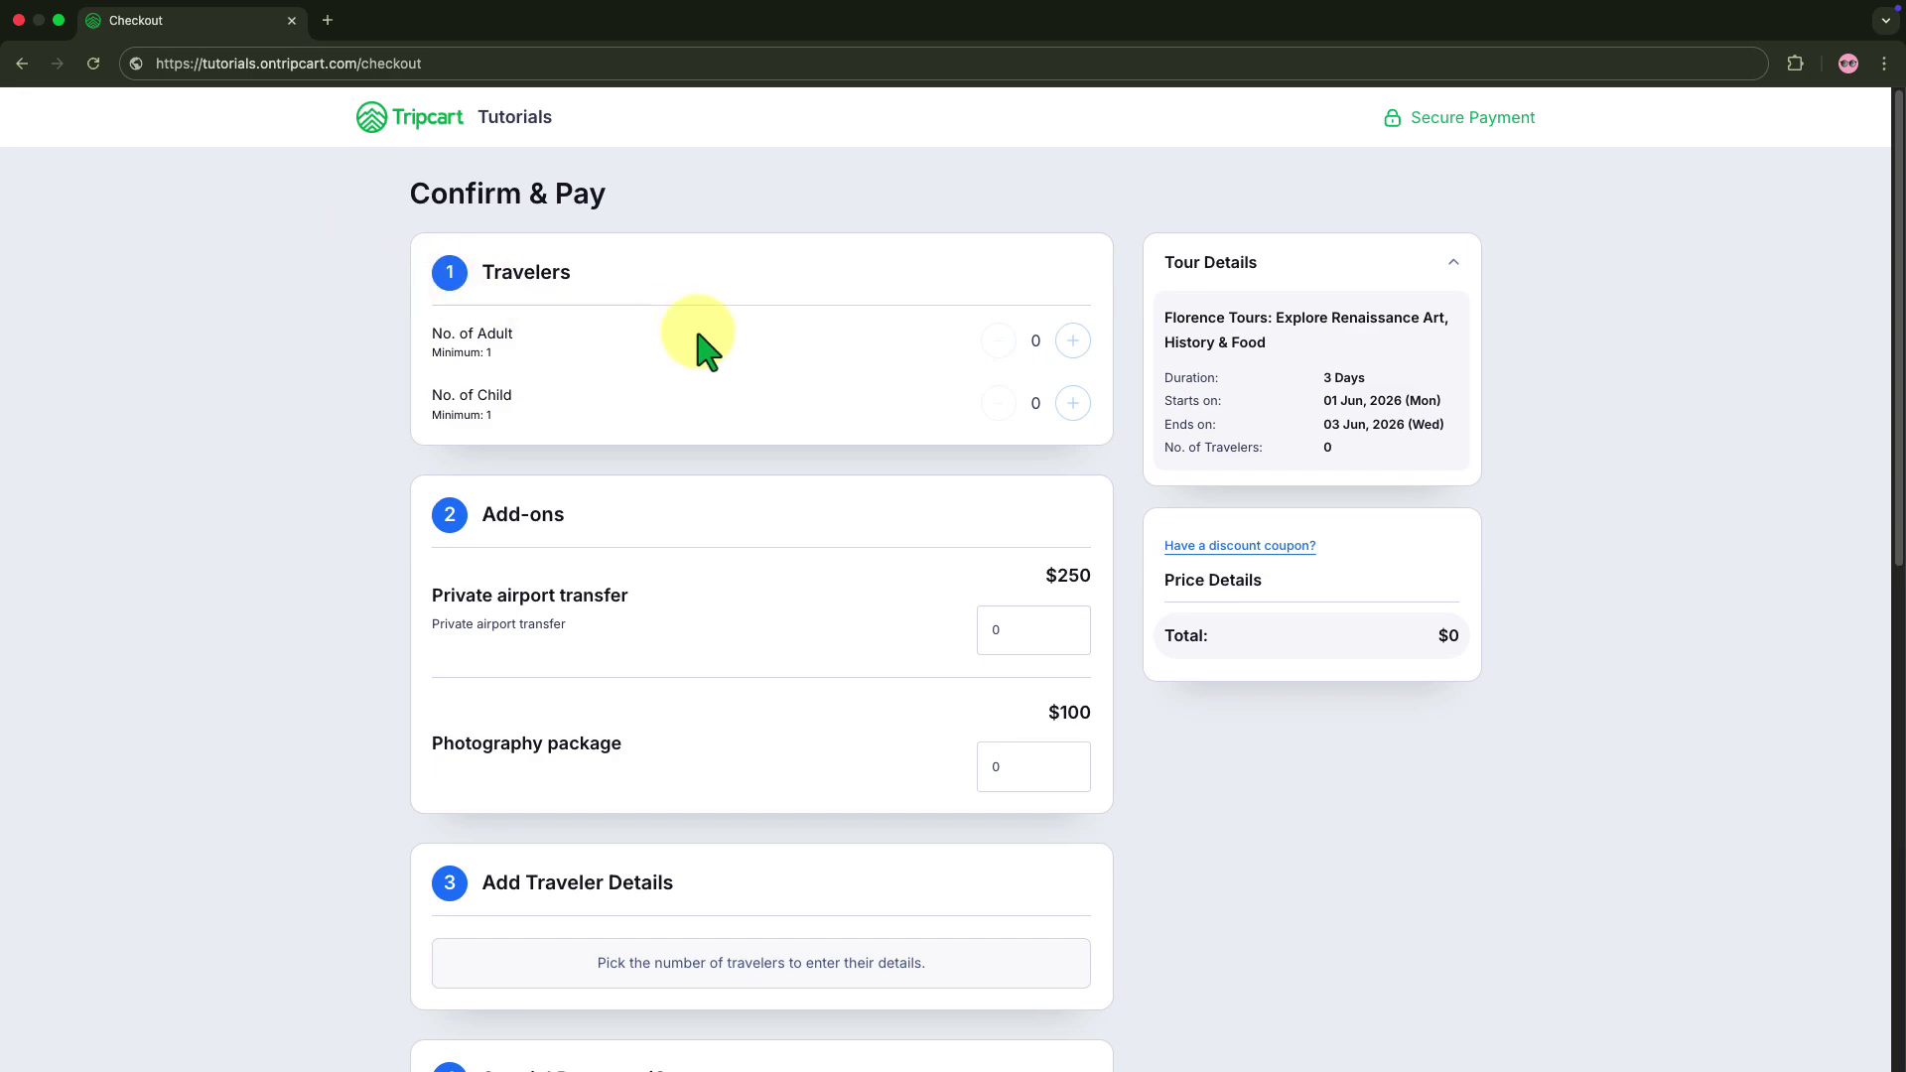
- Set the number of adults to 2 and review the lead and additional traveler fields in the traveler details
click(1073, 340)
click(1072, 341)
scroll(809, 922, down, 6)
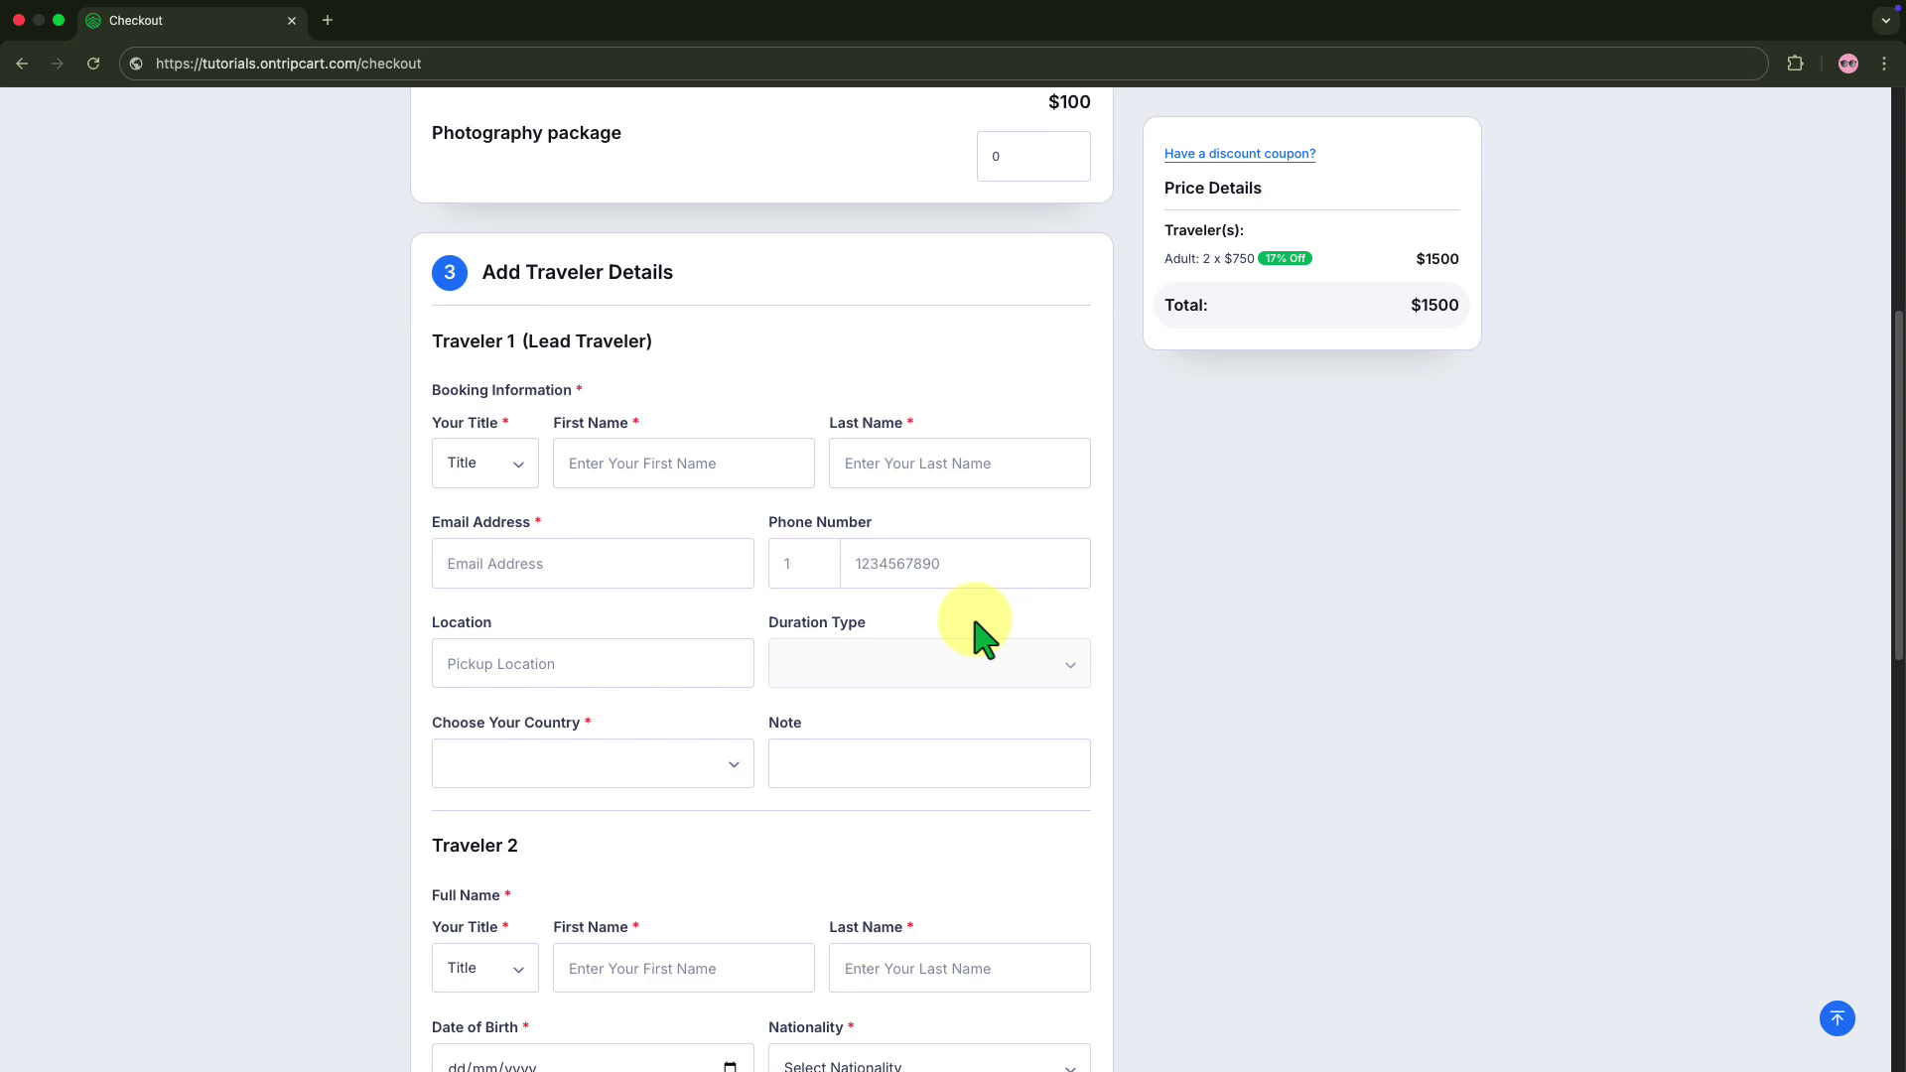
scroll(893, 779, down, 2)
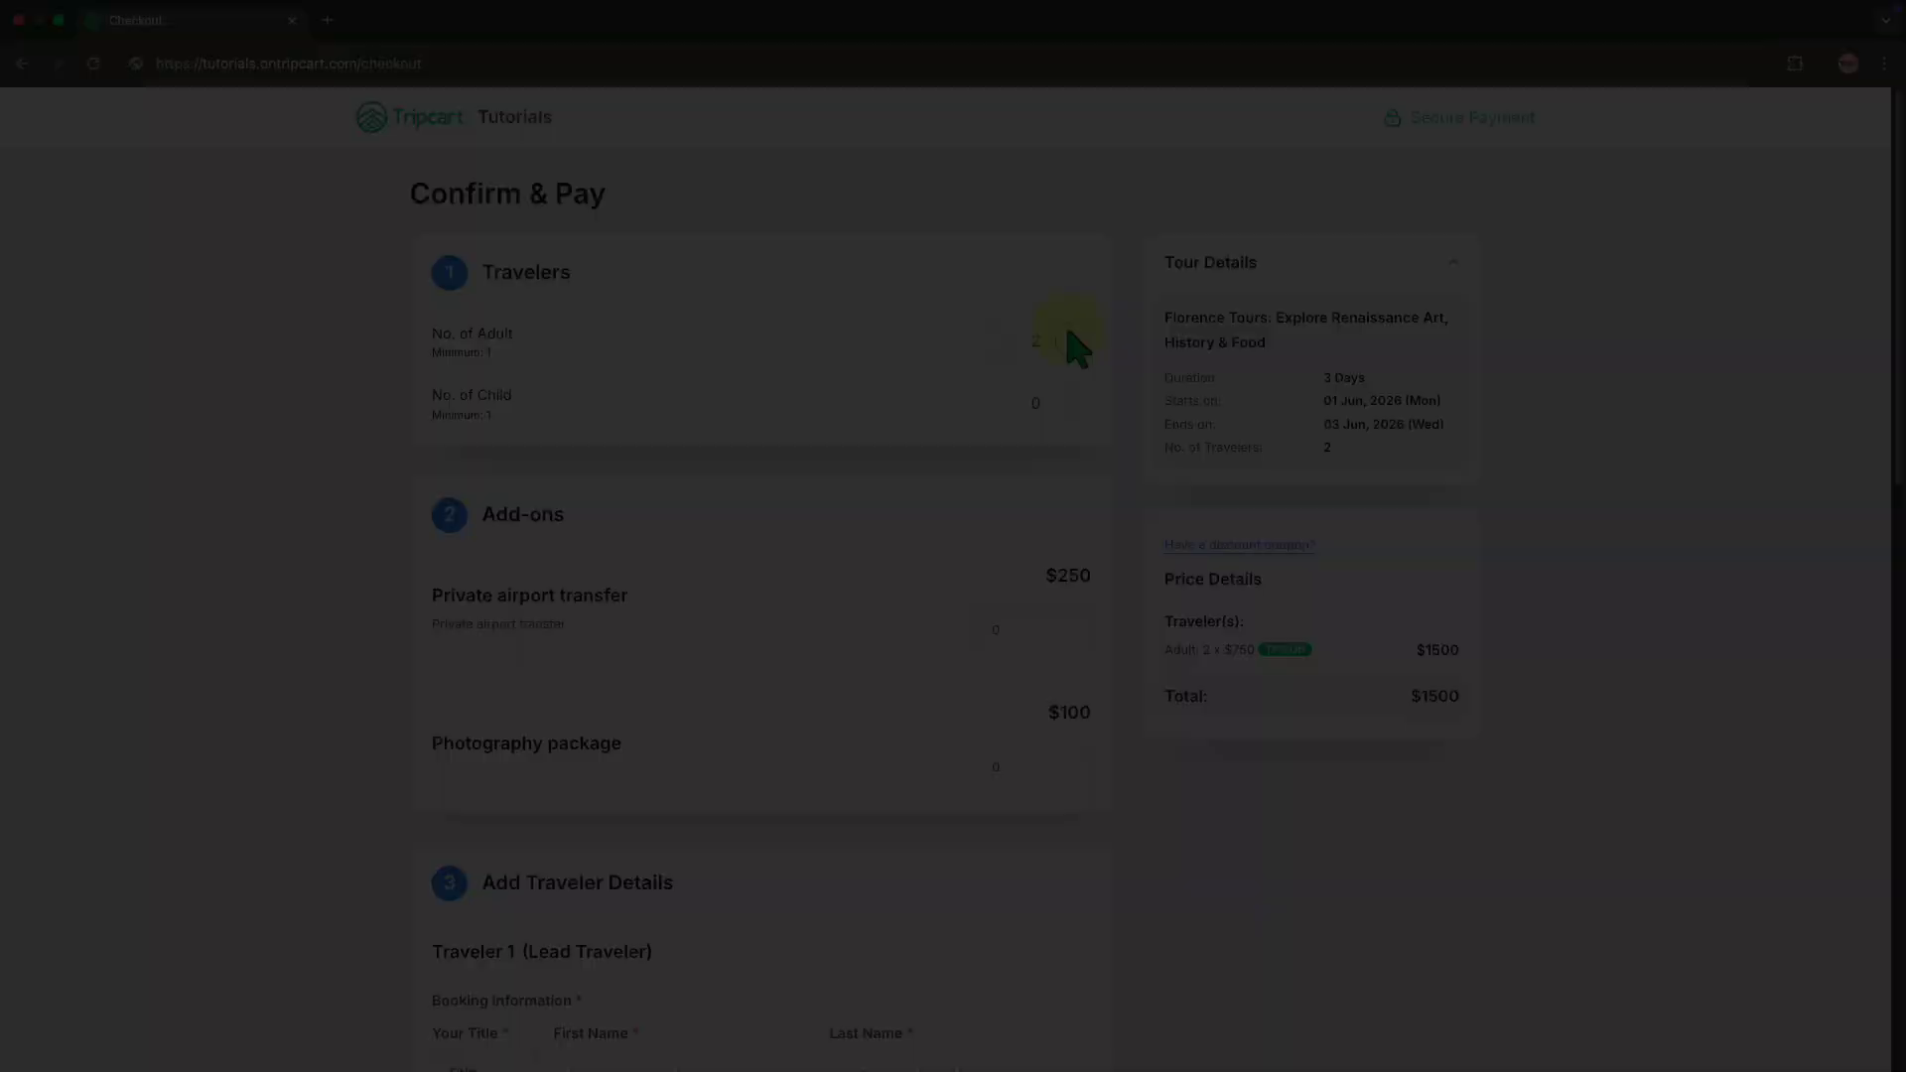
- Examine the lead traveler form and the sections around it on the checkout page for the version without additional travelers
scroll(834, 507, down, 6)
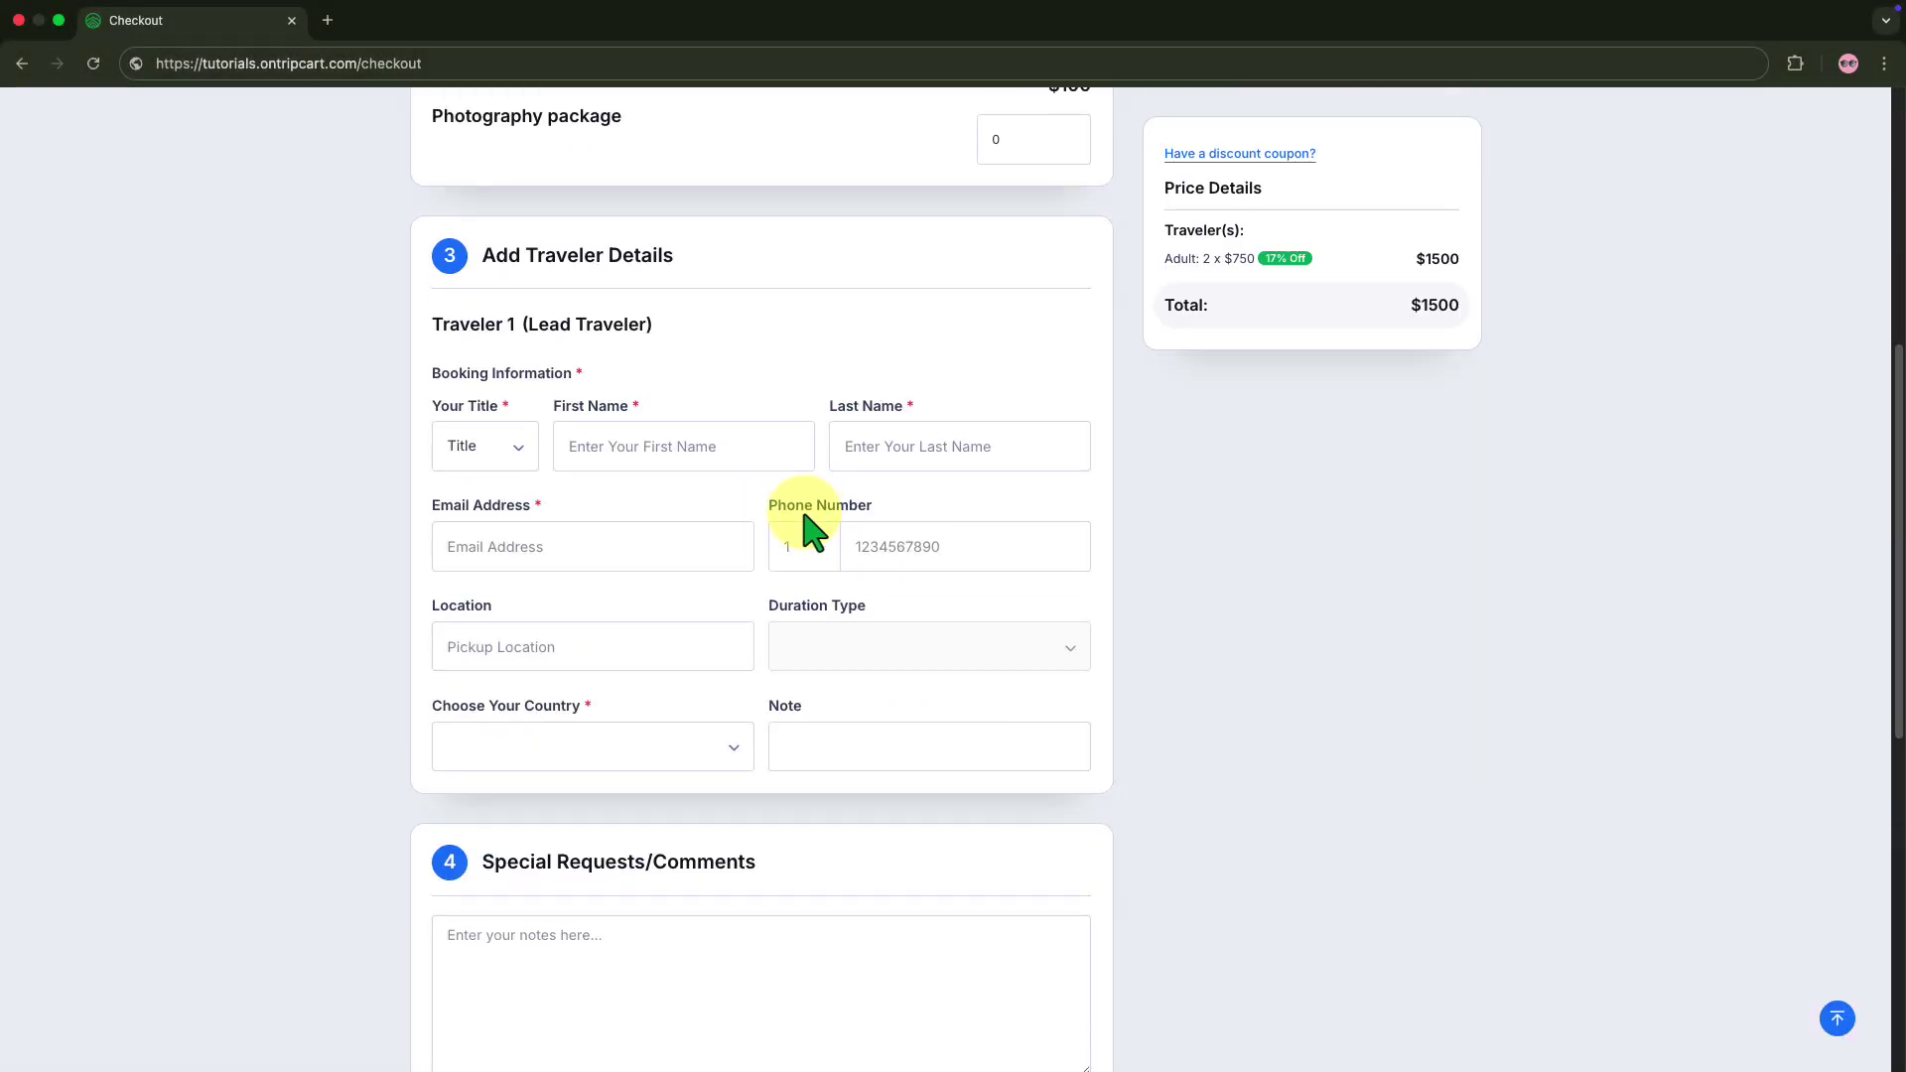
scroll(808, 527, down, 3)
scroll(1130, 588, up, 5)
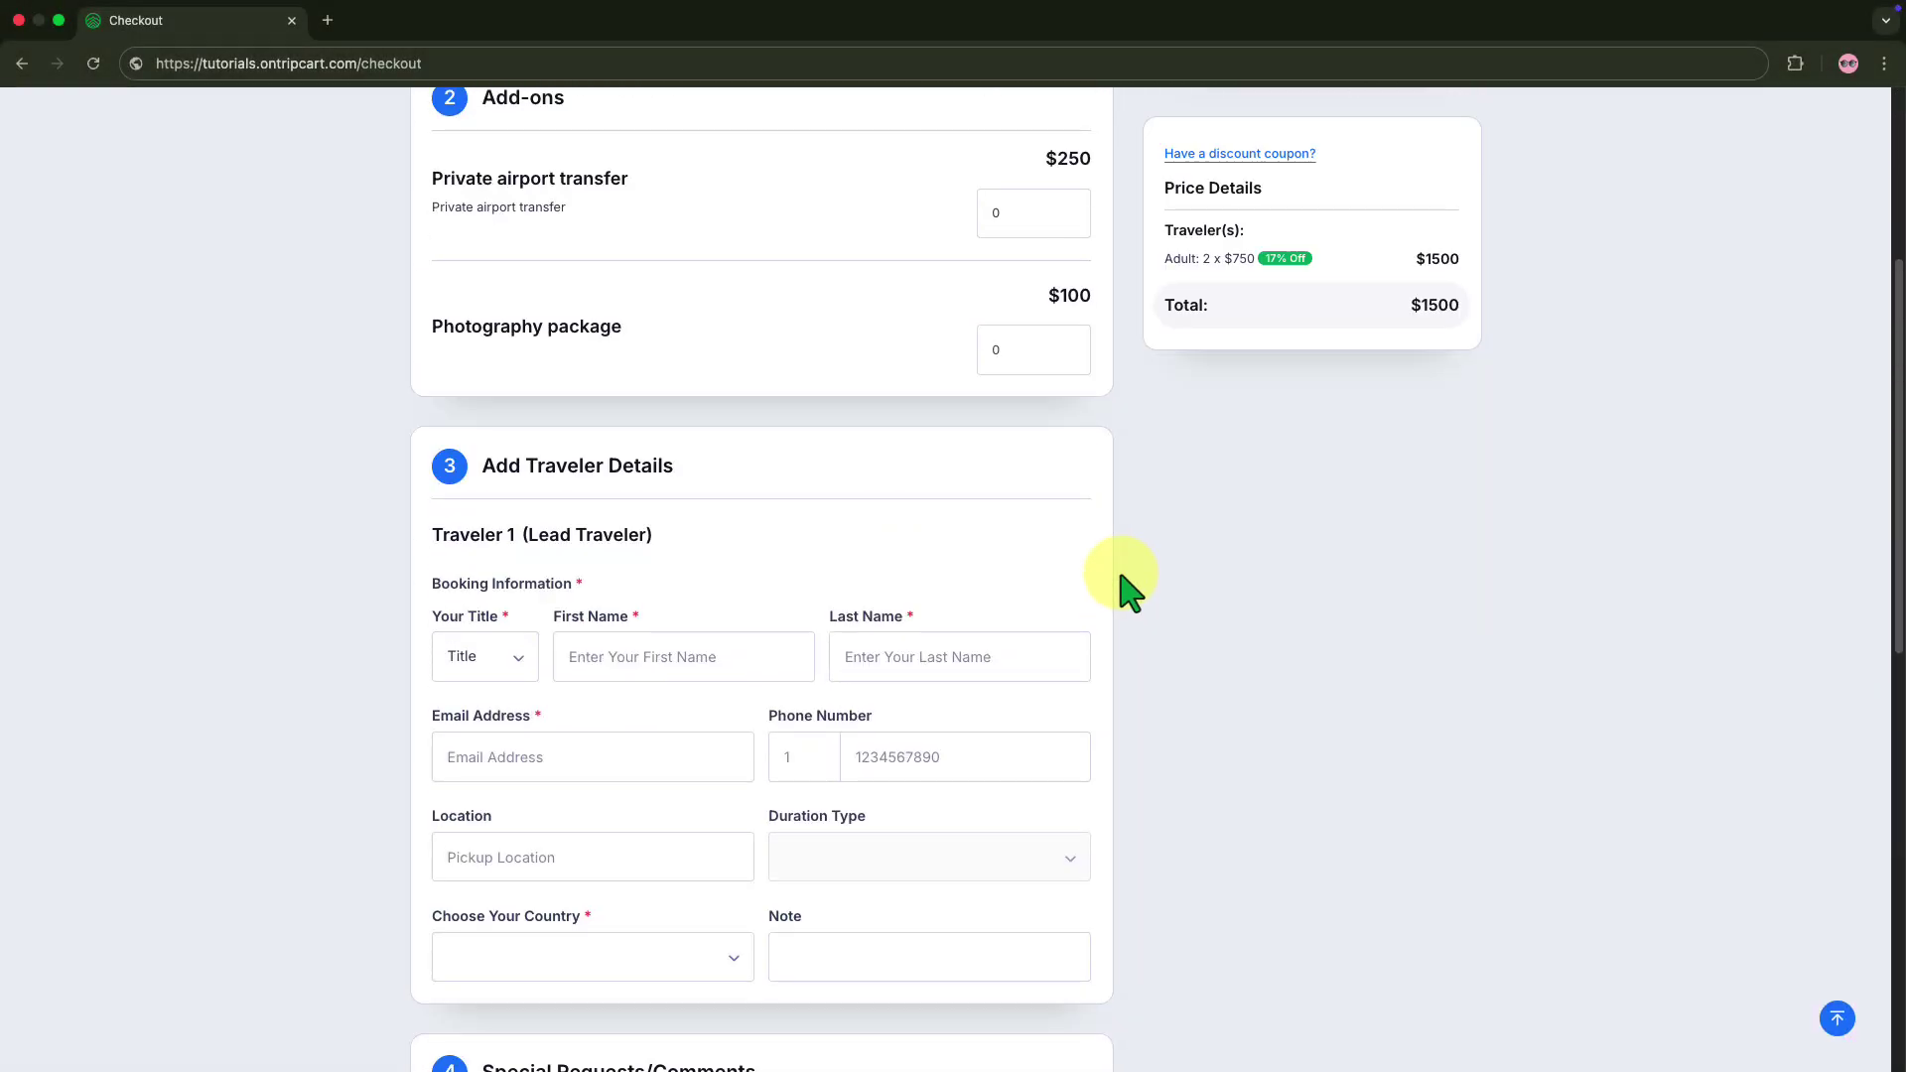